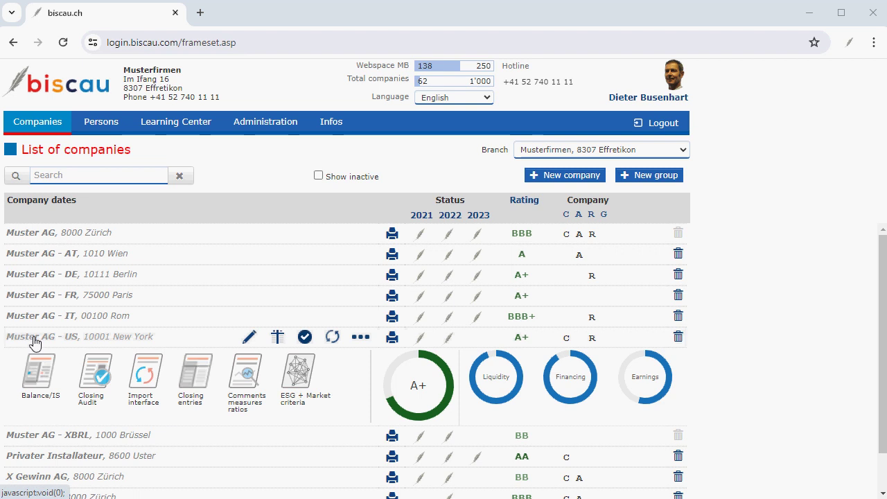
Generate the 2022 Fair Value business valuation report for Muster AG - US from its analytics reports
click(34, 338)
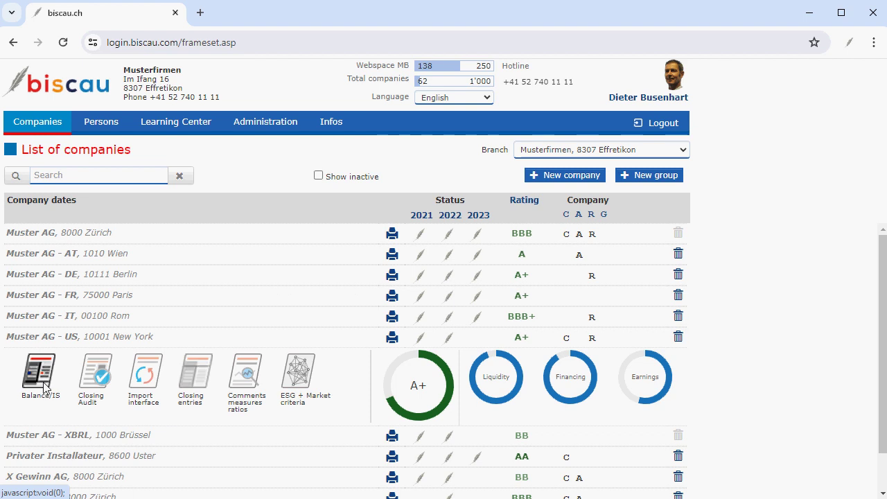
click(43, 388)
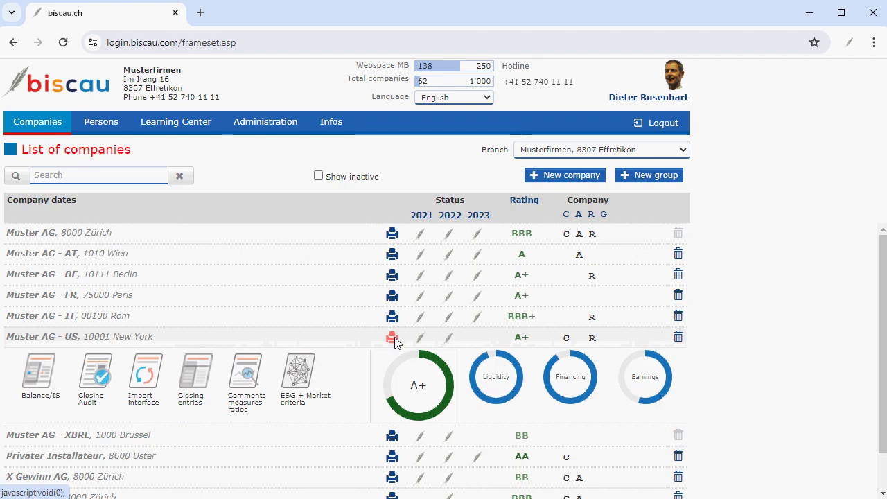
click(393, 338)
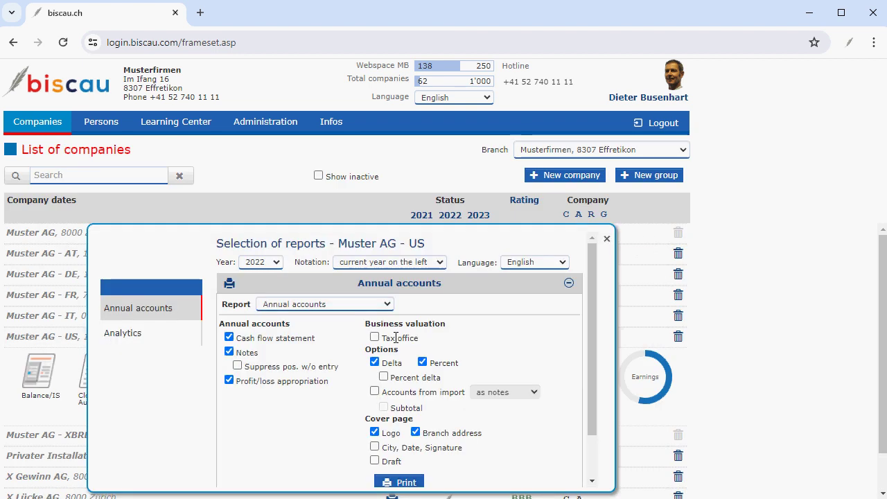
click(121, 336)
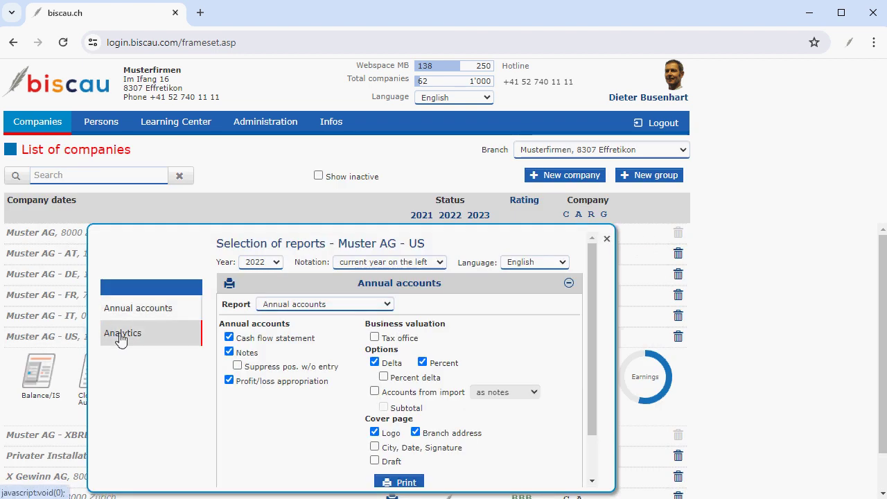
click(372, 289)
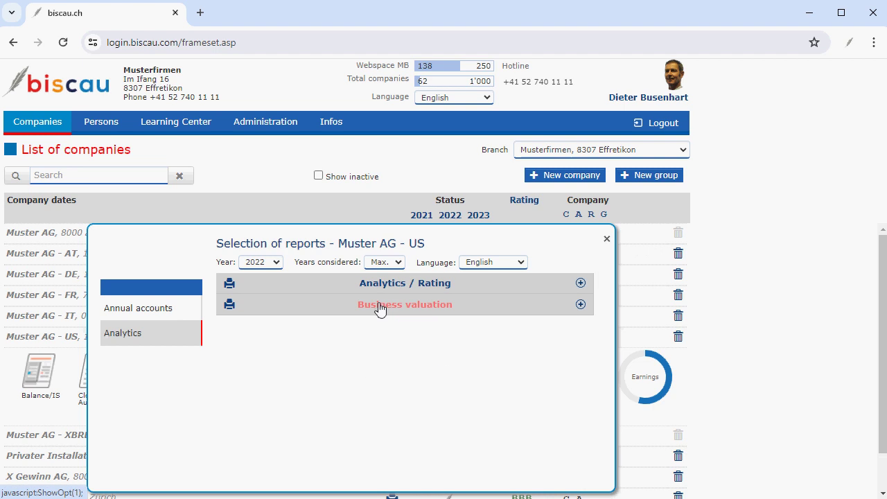
click(381, 311)
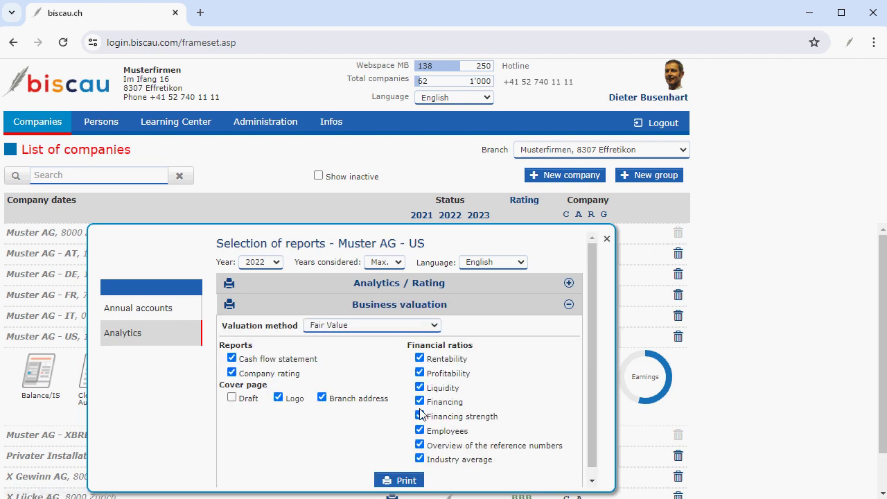
click(402, 478)
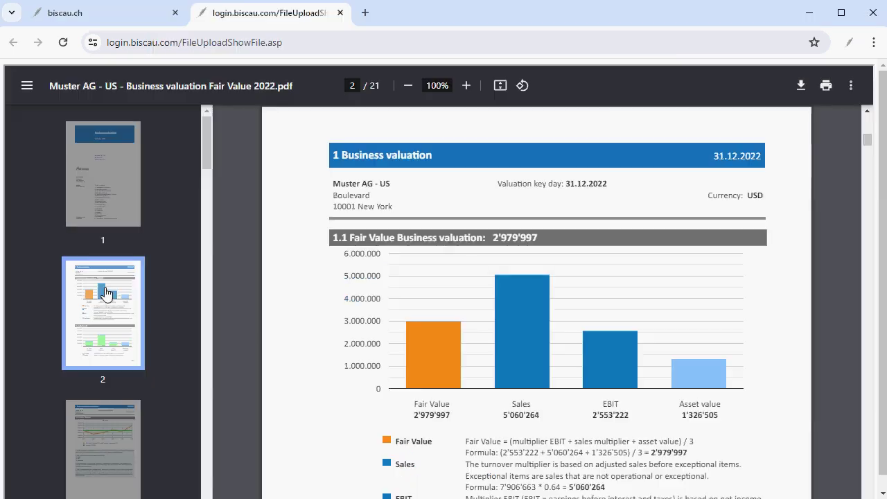
View the Fair Value timeline and the multiples timeline on pages 3 and 4 of the valuation report
scroll(115, 421, down, 1)
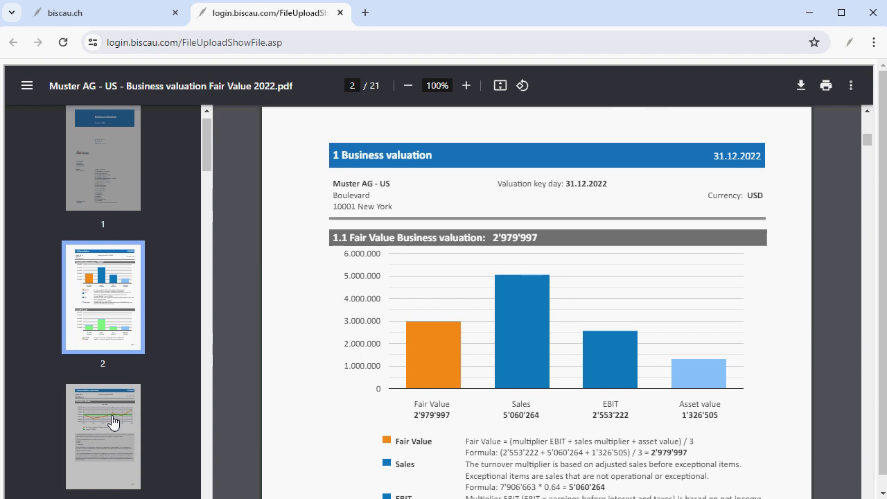
click(114, 421)
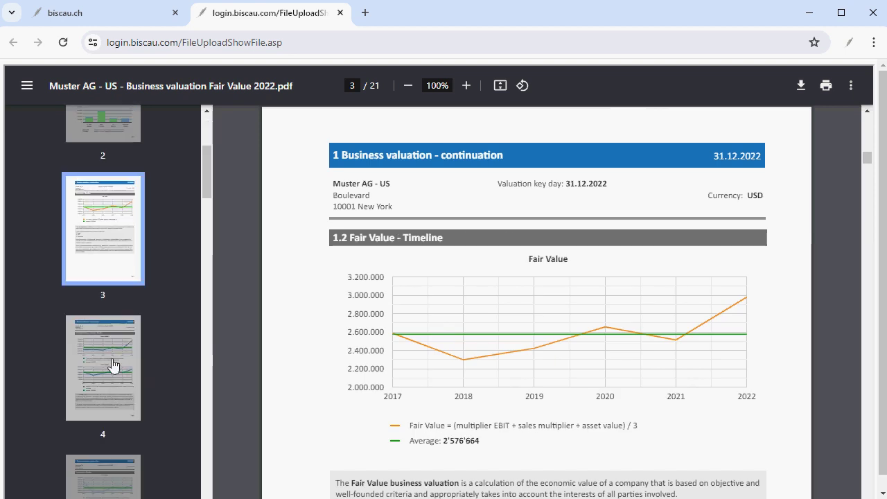
click(114, 365)
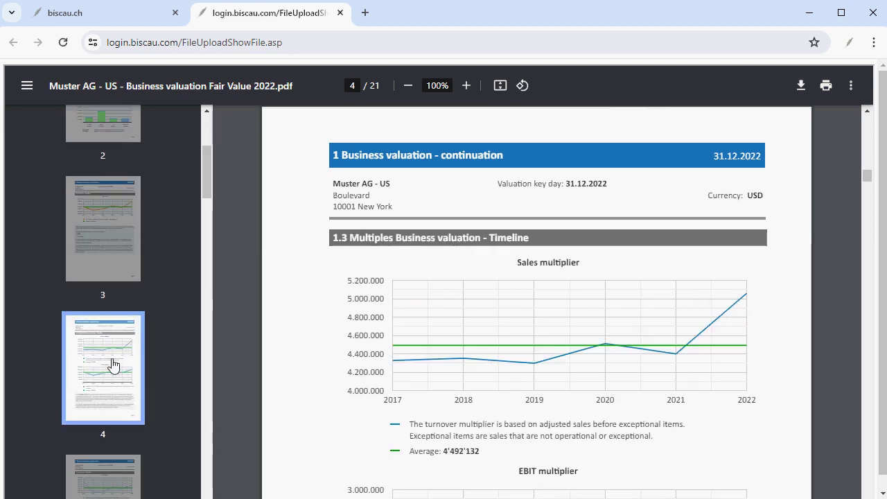
Review the Fair Value company valuation and Business valuation topics in the Learning Center, and the no-obligation trial offer on the biscau website
click(89, 19)
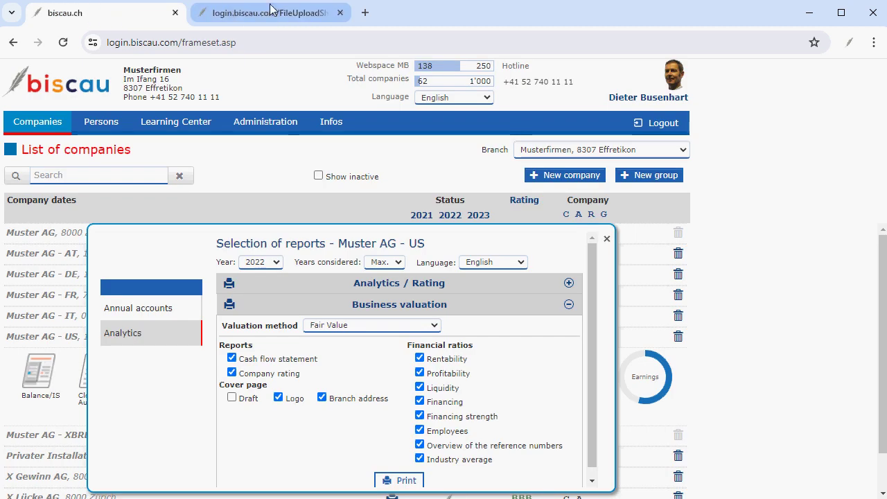
click(178, 124)
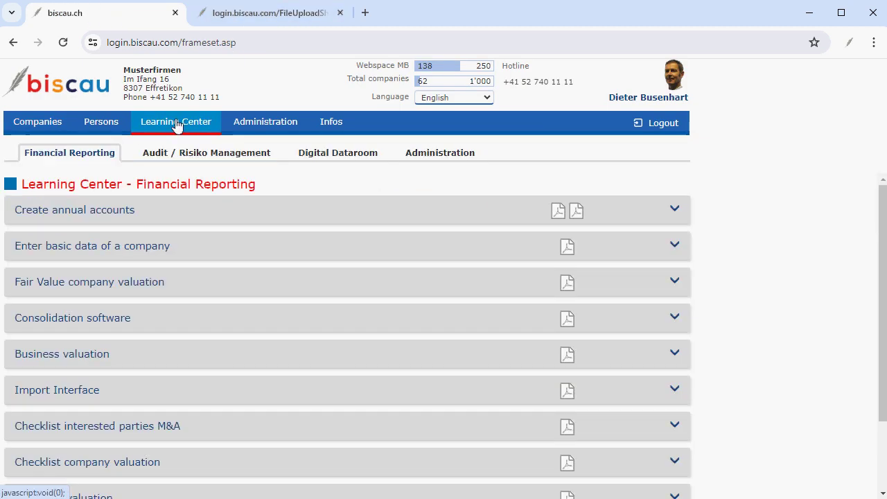
click(197, 154)
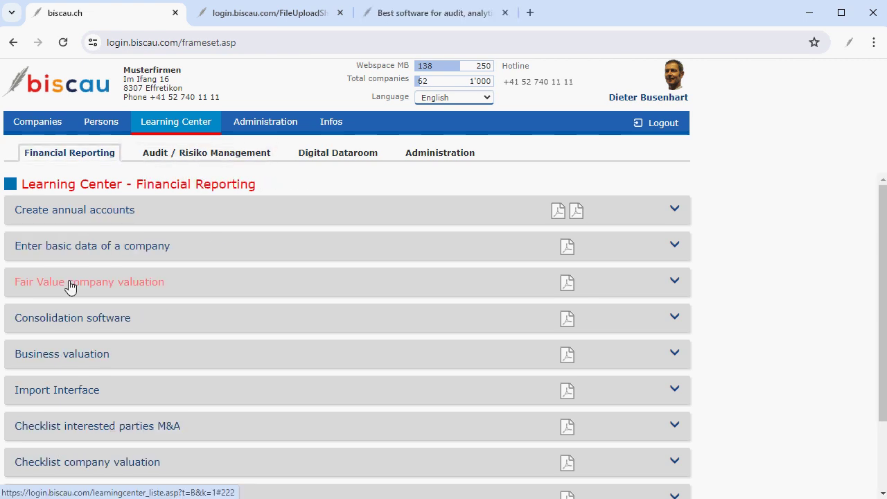
click(80, 288)
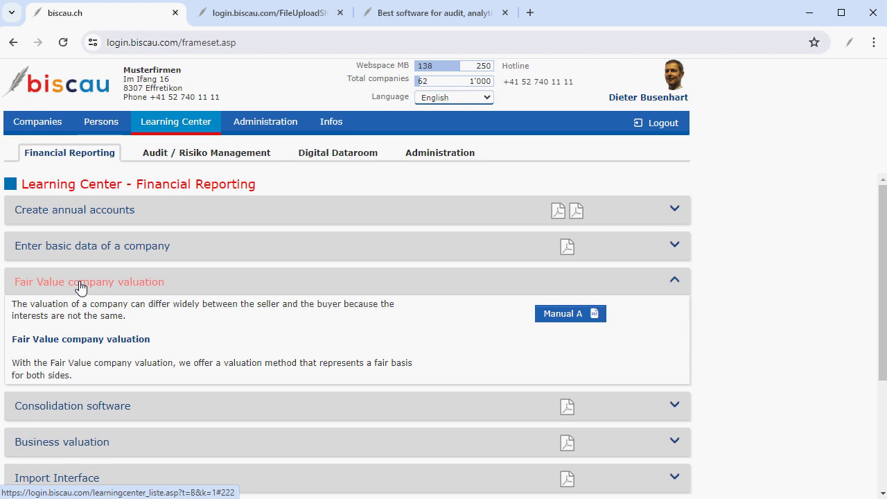
click(80, 287)
click(75, 357)
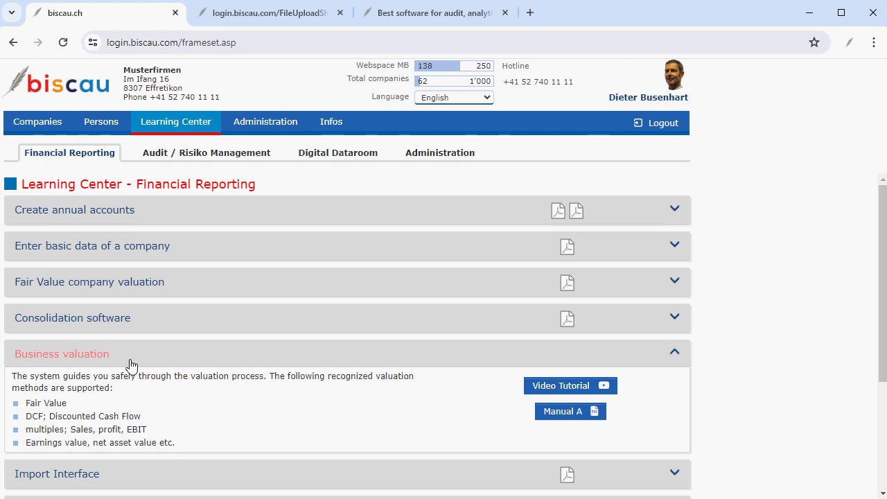
click(72, 357)
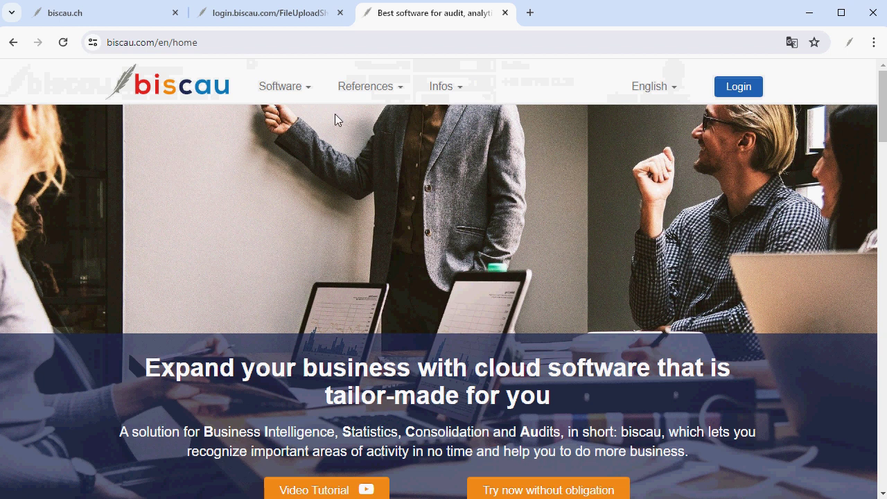
click(540, 491)
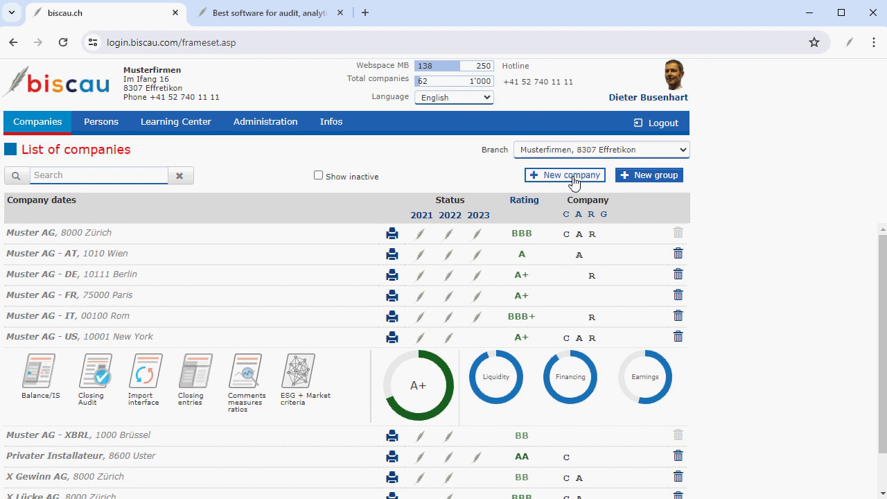
Open the company entry form for Muster AG - US and look at the available country options
click(573, 181)
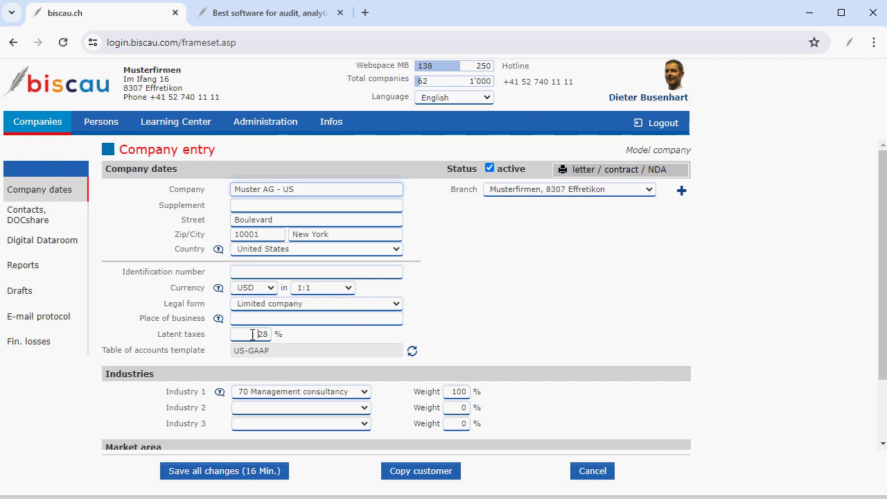
click(312, 341)
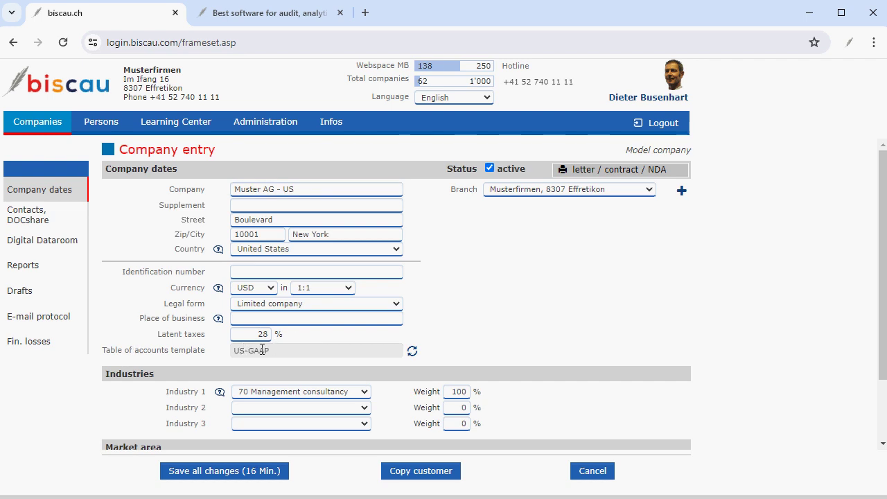
click(262, 251)
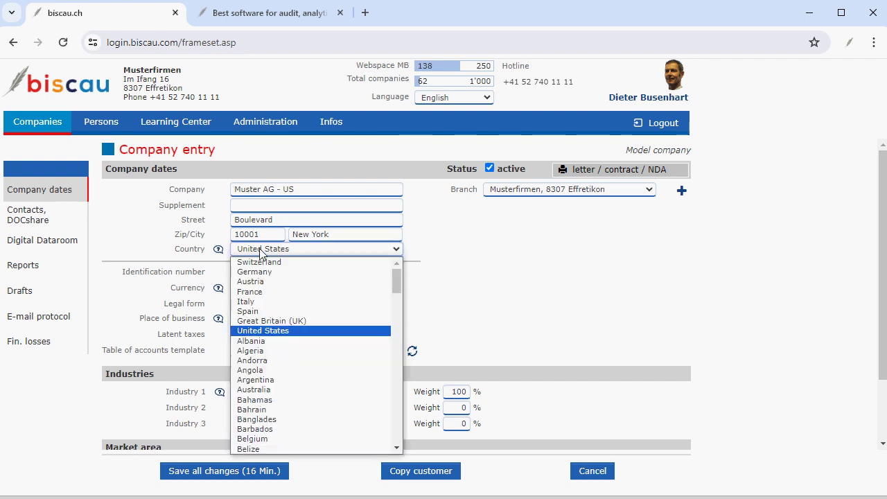
click(490, 278)
Look through the available industries for Industry 1 in the company entry and leave the selection as is
scroll(490, 278, down, 2)
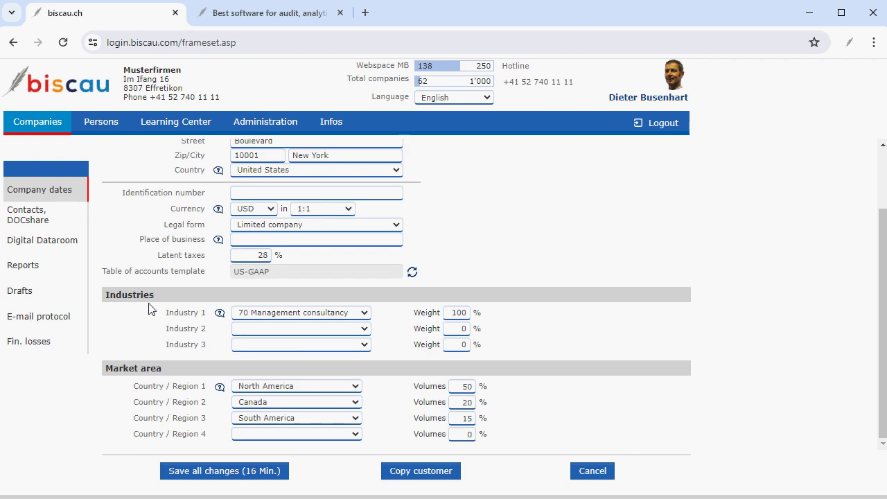
click(369, 317)
drag(361, 238, 367, 185)
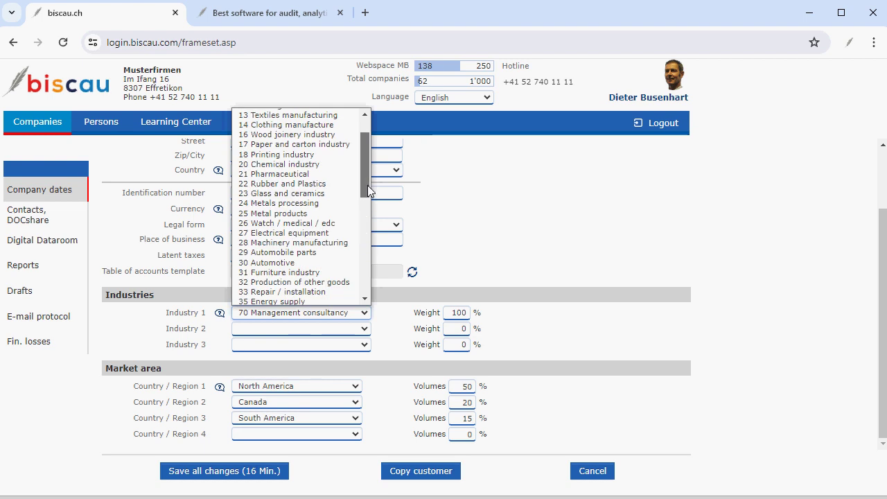
scroll(354, 240, down, 3)
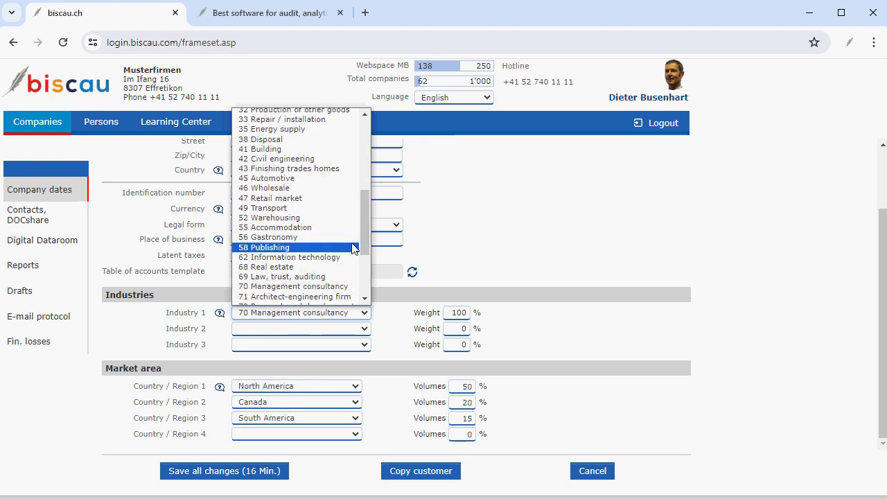
click(314, 401)
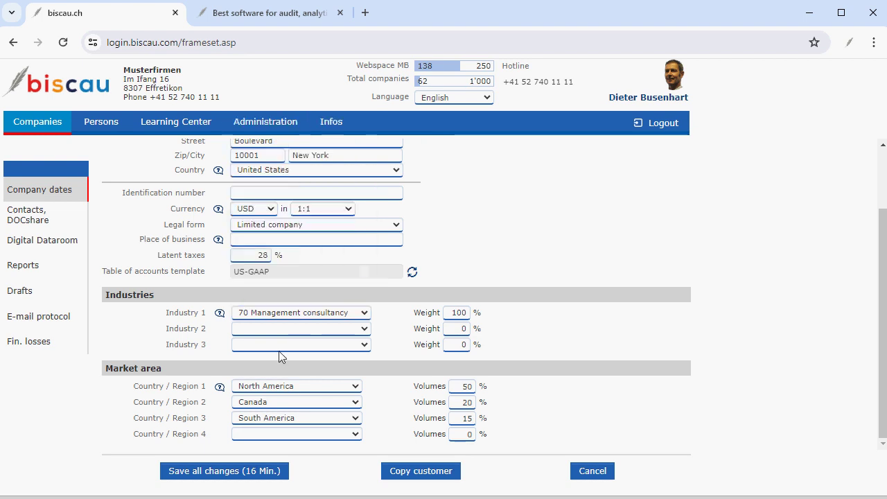
Check the options for Country / Region 1 in the market area and read its help text
click(354, 391)
click(295, 256)
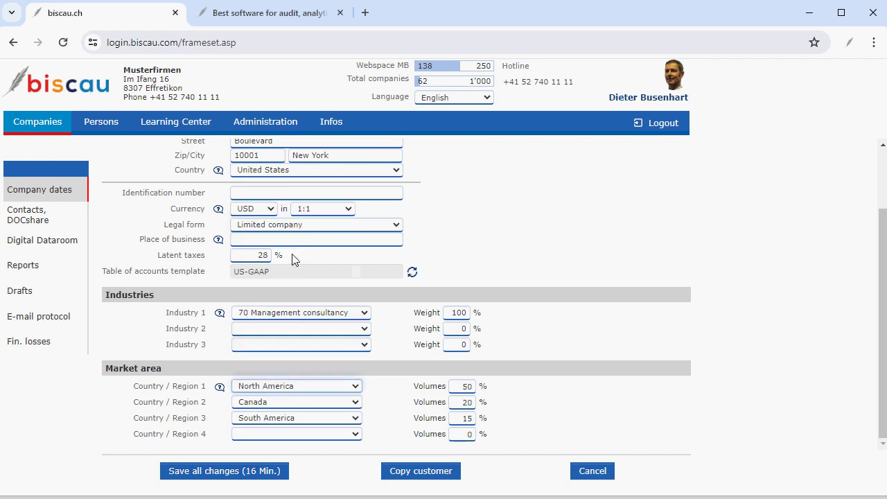
click(219, 388)
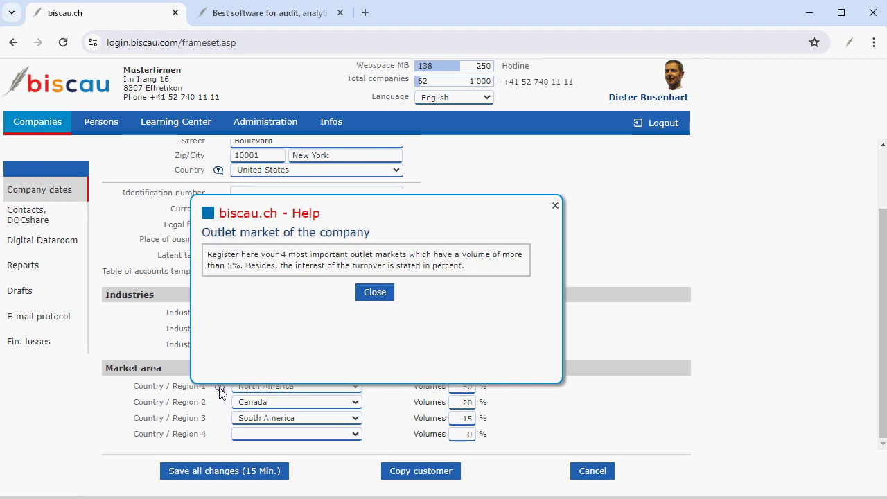
click(371, 294)
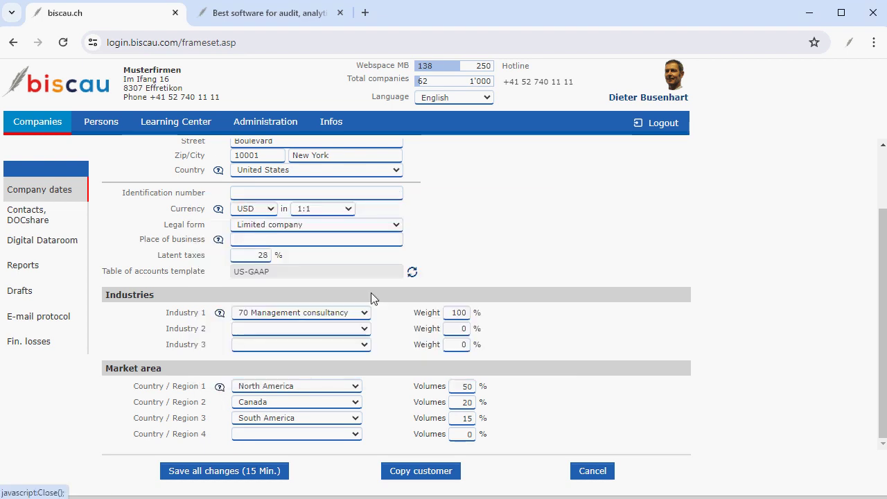
Open the Business valuation manual from the Learning Center's Financial Reporting section and go to chapter 2.4 Budget Assistant
click(176, 122)
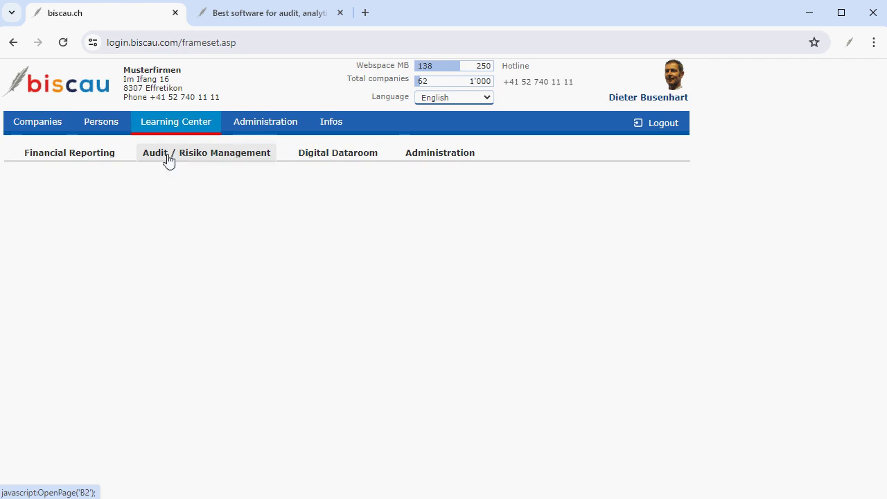
click(86, 158)
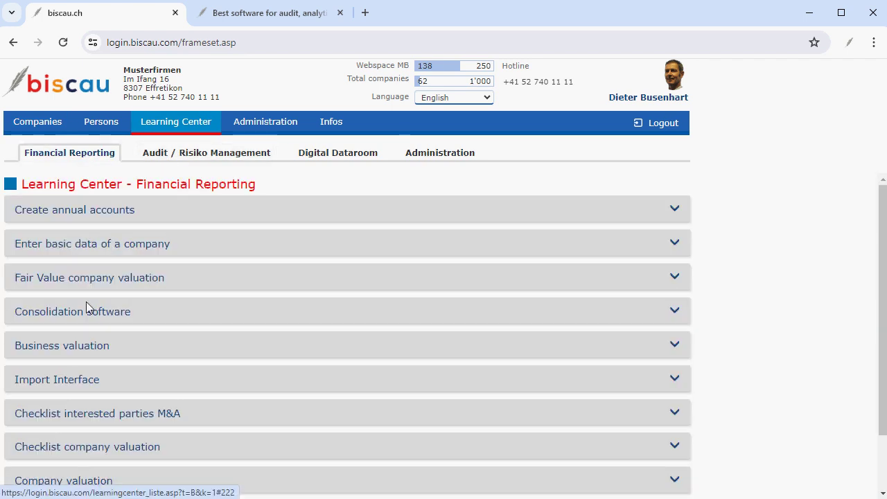
click(71, 346)
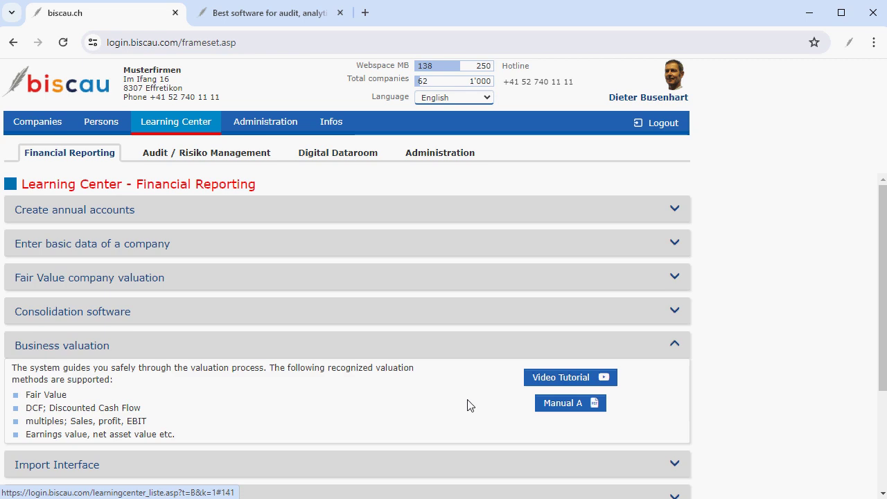
click(559, 407)
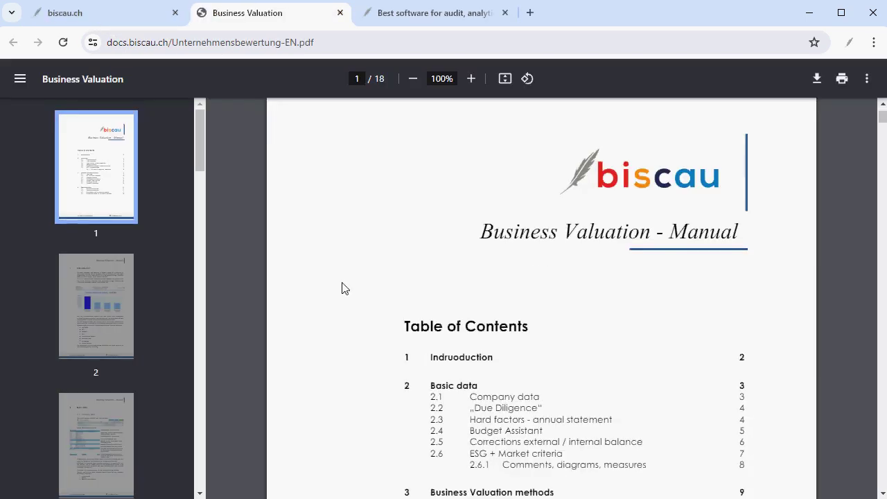
scroll(508, 288, down, 3)
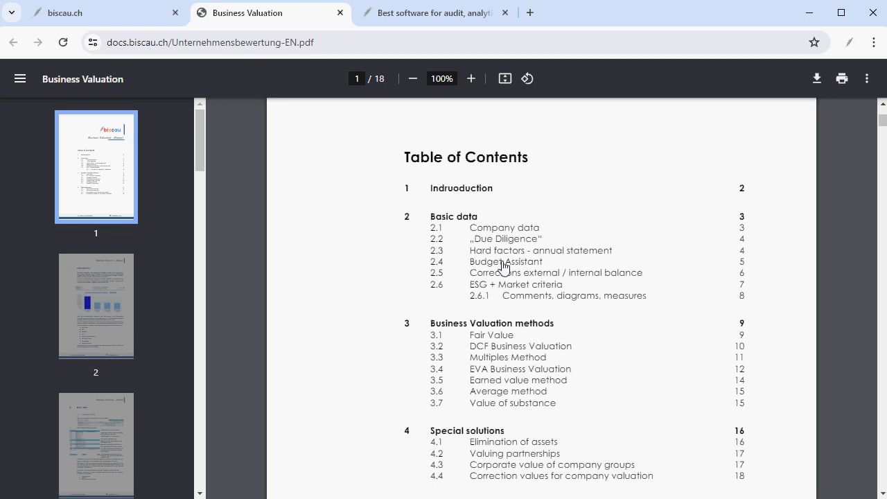
click(504, 267)
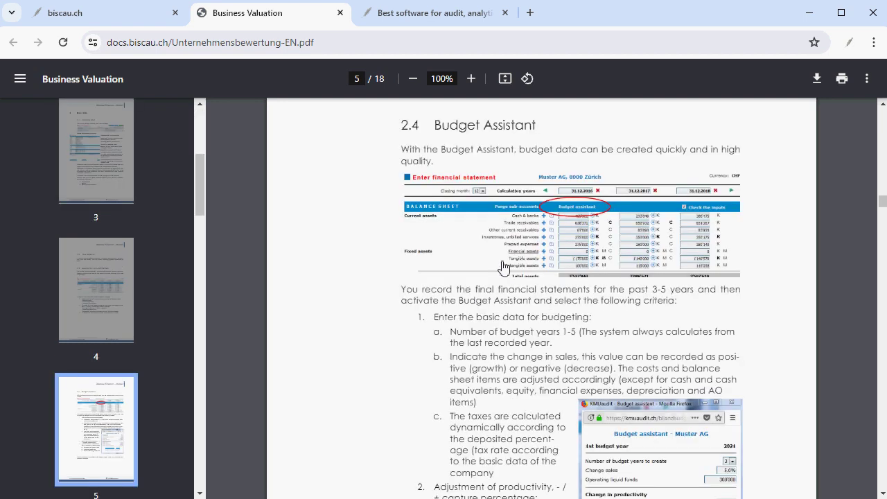
Return to biscau, save the company entry, and open the balance sheet and income statement entry for Muster AG - US
key(ctrl+shift+Tab)
click(218, 471)
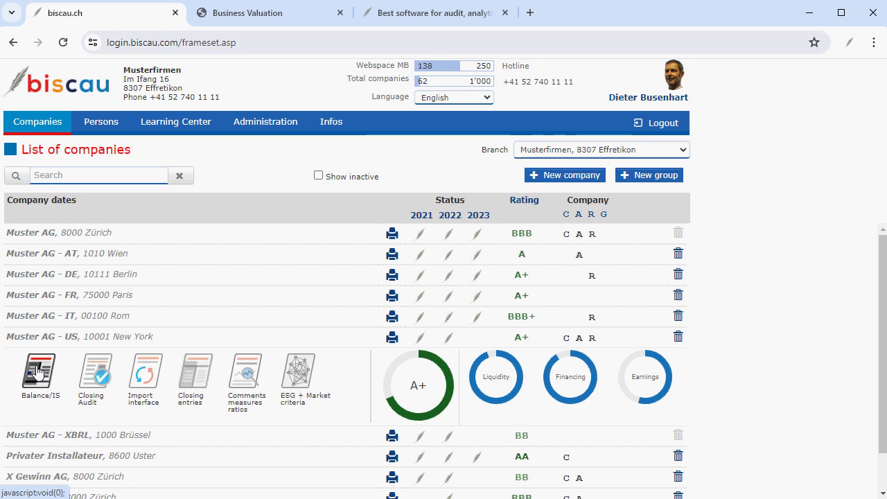
click(38, 372)
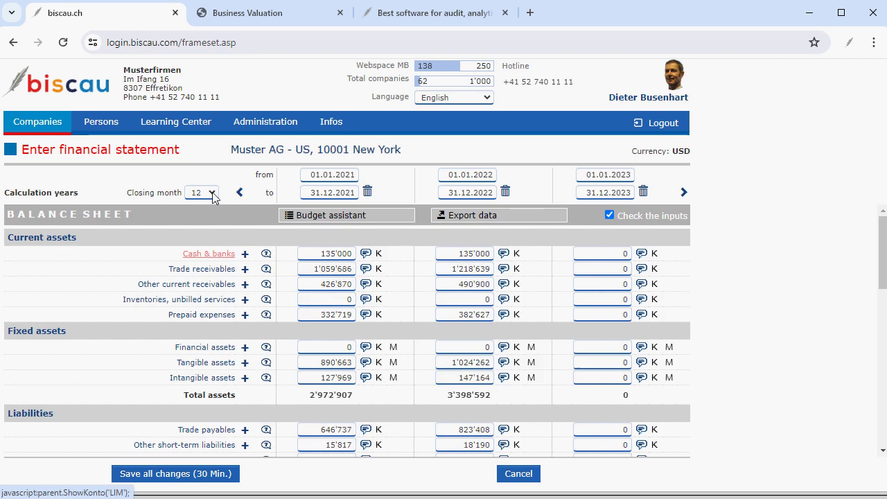
Check the closing month options, keep month 12, and enter 50+5 as the 2023 Cash & banks value for Muster AG - US
click(212, 193)
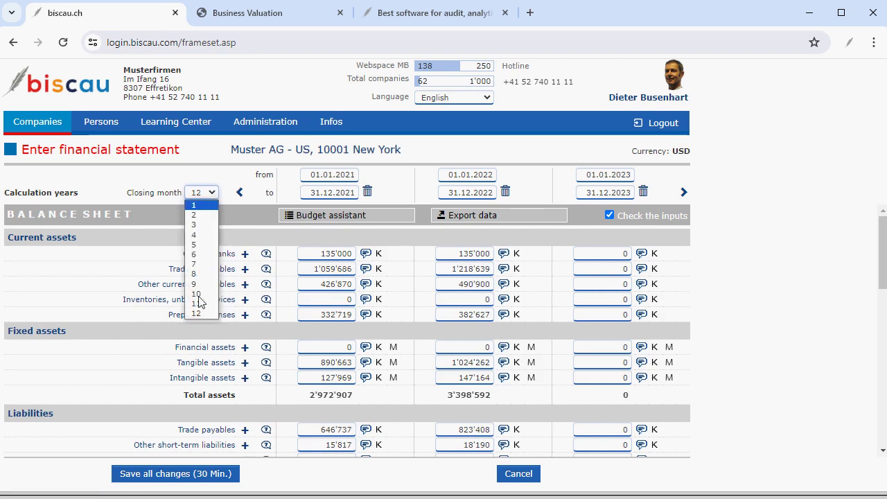
click(204, 193)
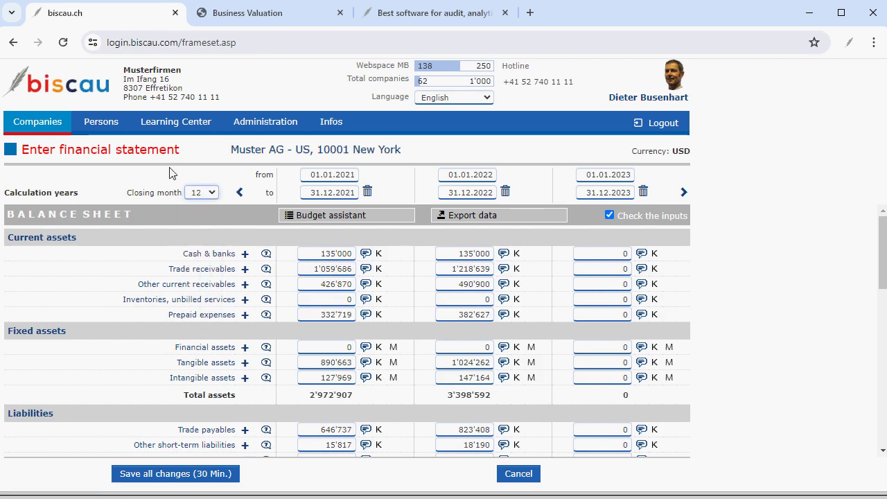
click(593, 253)
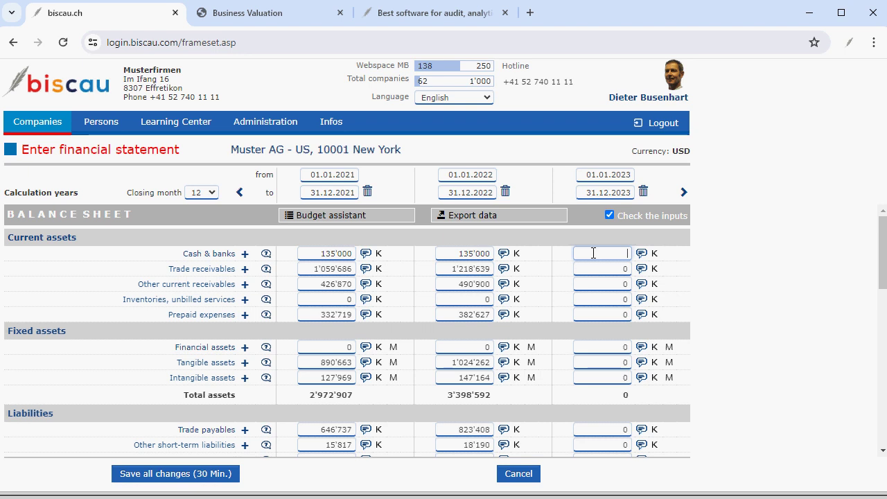
text(50+5)
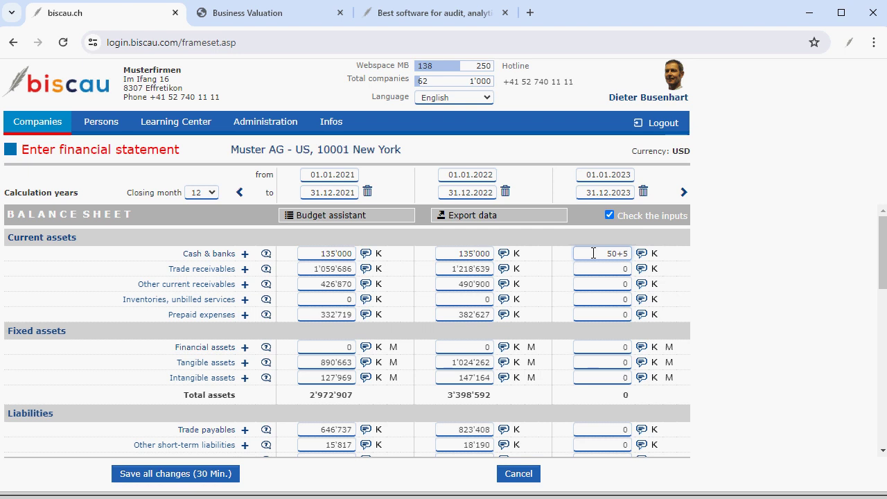
key(Tab)
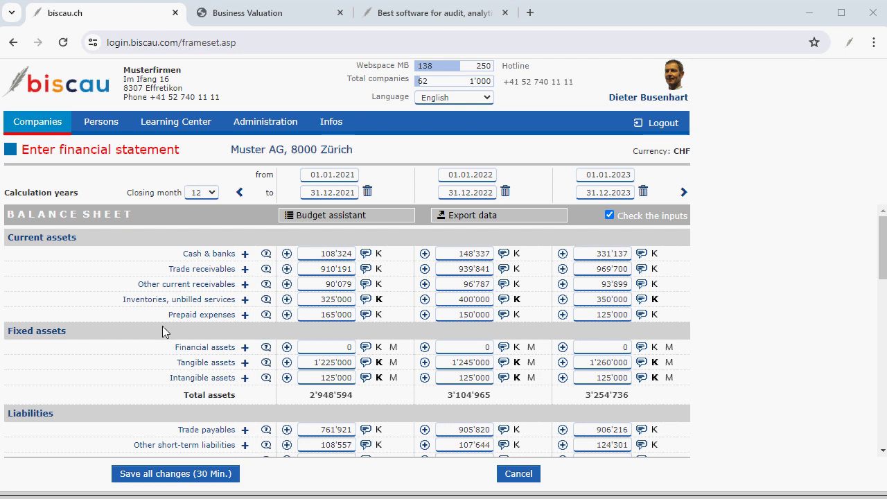
Look through Muster AG Zürich's financial statement down to the number of full-occupied employees in the Staff section and return to the balance sheet
scroll(164, 331, down, 3)
scroll(164, 331, down, 5)
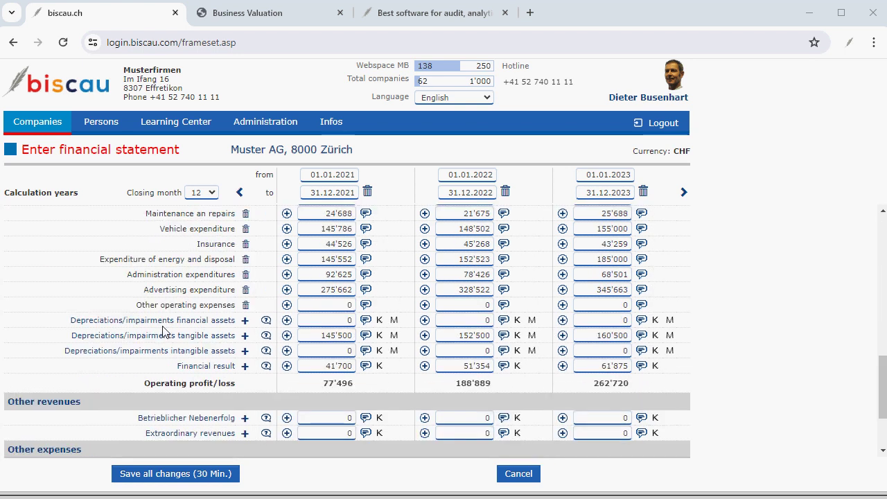
scroll(164, 331, down, 3)
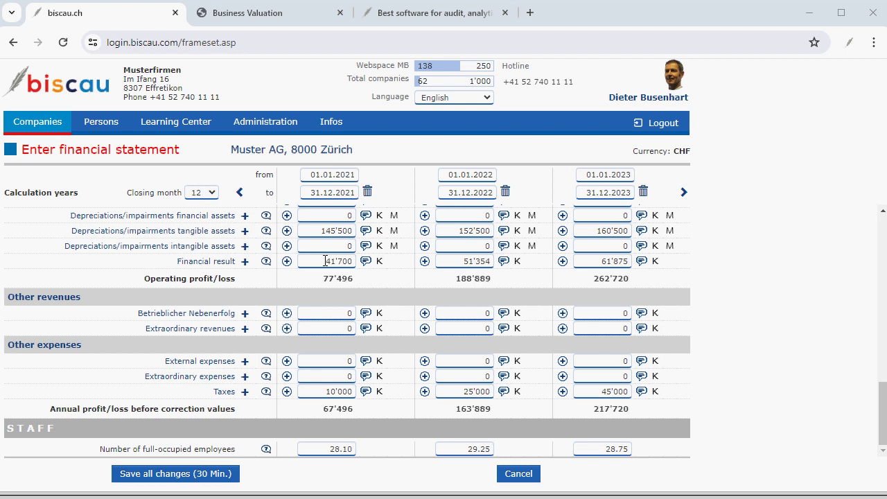
drag(105, 449, 700, 458)
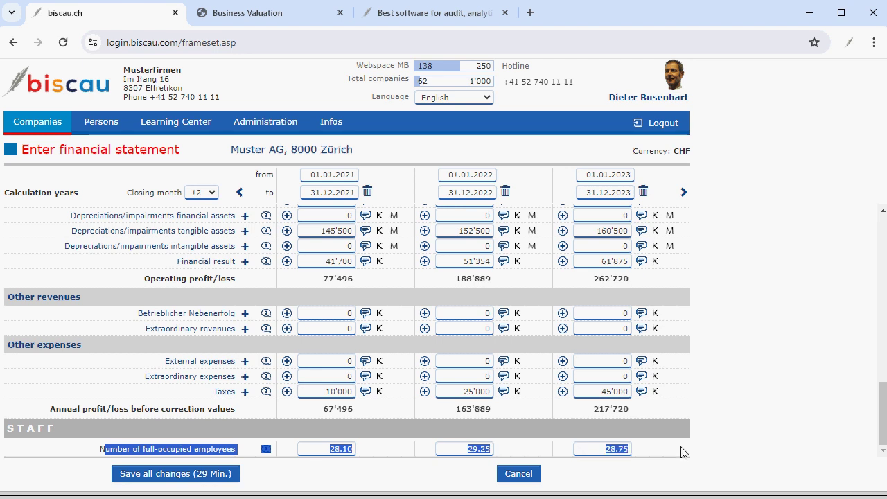
click(378, 445)
scroll(655, 303, up, 15)
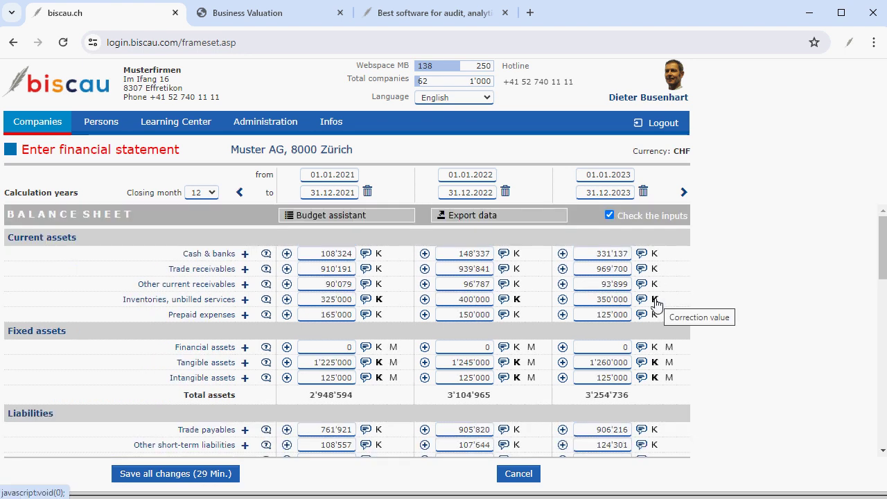
Review the 2023 correction values for personnel expenses and inventories, checking the income statement accounts available for Angefangene Arbeiten and keeping Personnel expenses
click(654, 303)
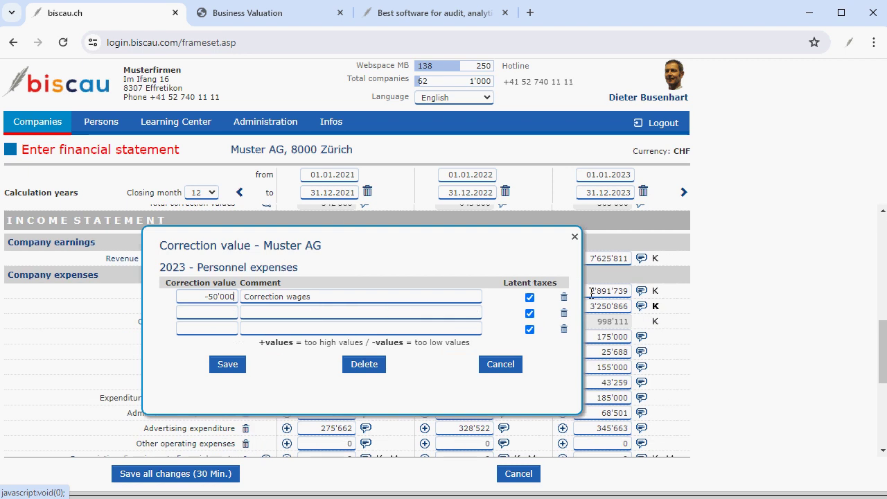
click(574, 237)
click(518, 306)
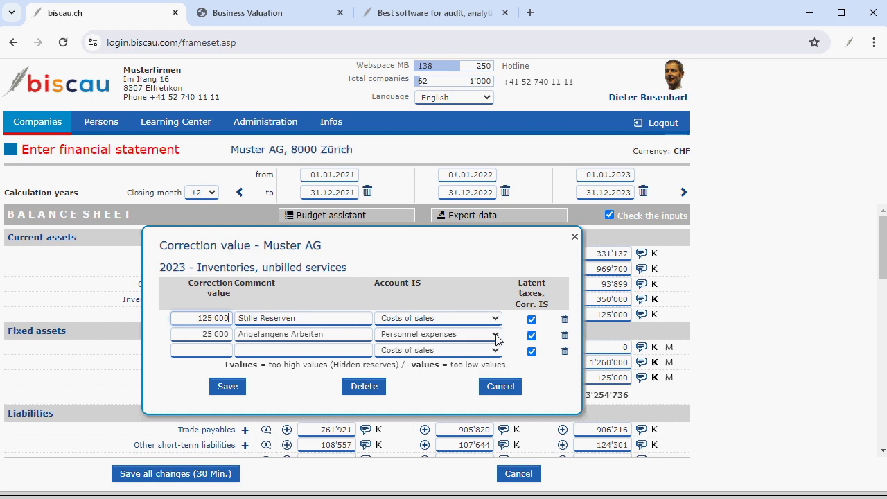
click(496, 336)
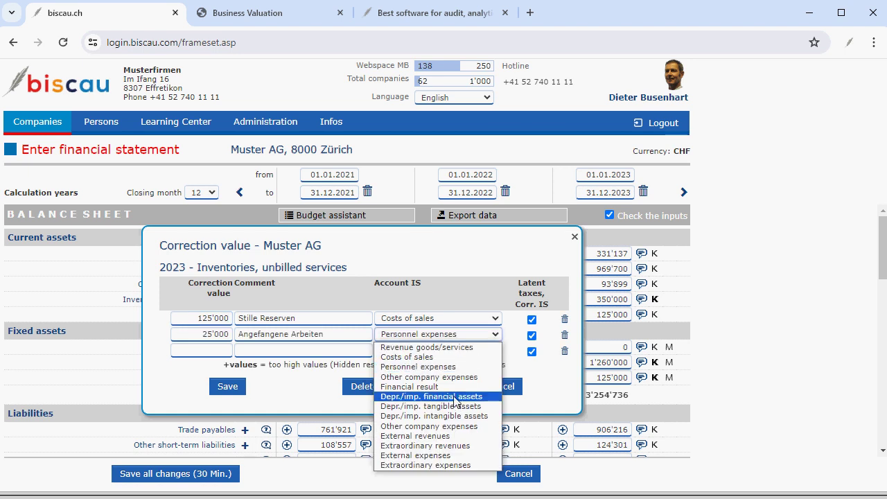
click(447, 366)
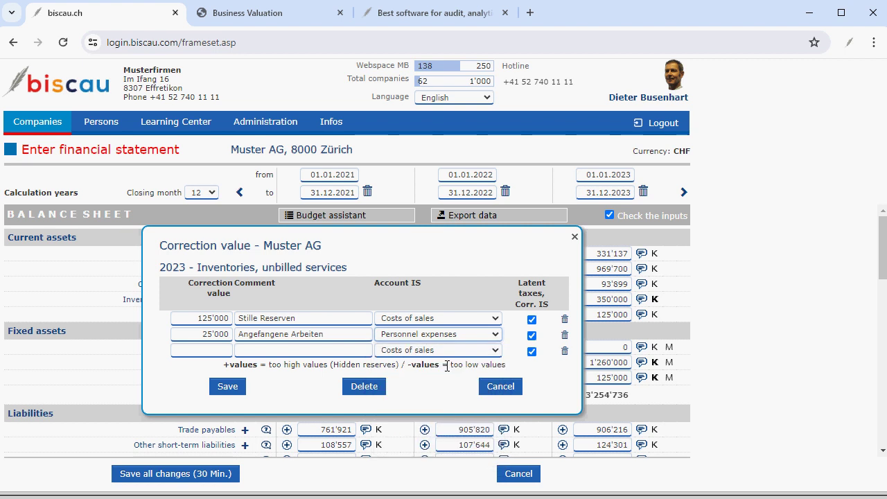
click(575, 237)
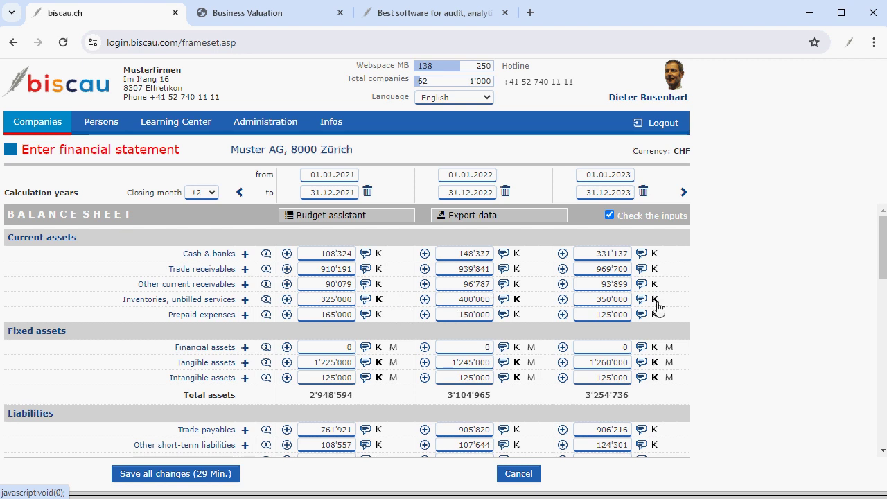
Open the 2023 cash flow entry for tangible assets (Machines), keep its effect on liquidity enabled, and save it
click(668, 363)
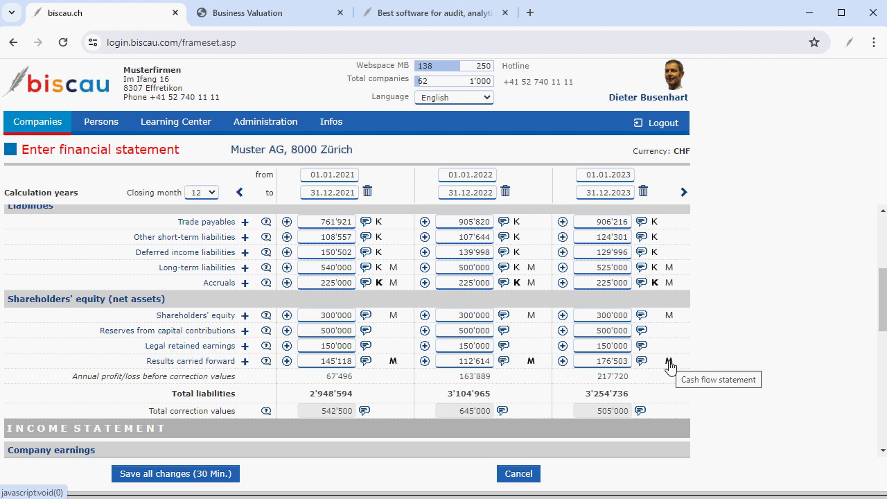
click(669, 363)
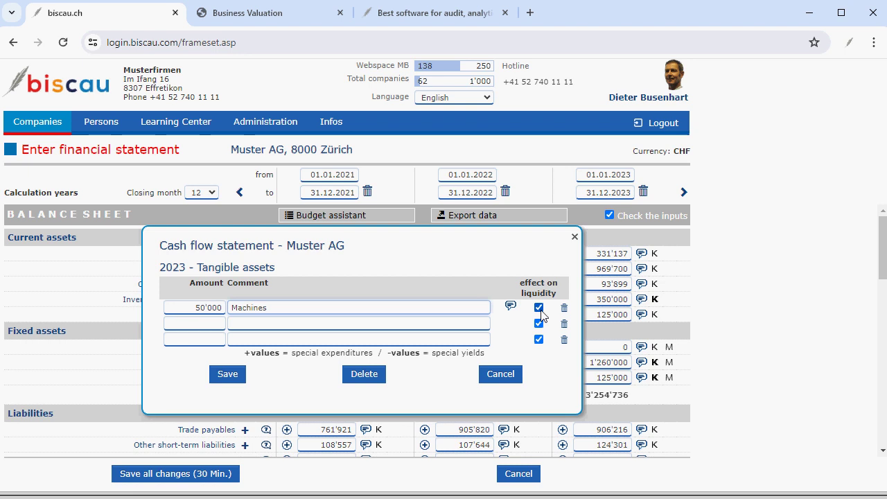
click(540, 310)
click(539, 309)
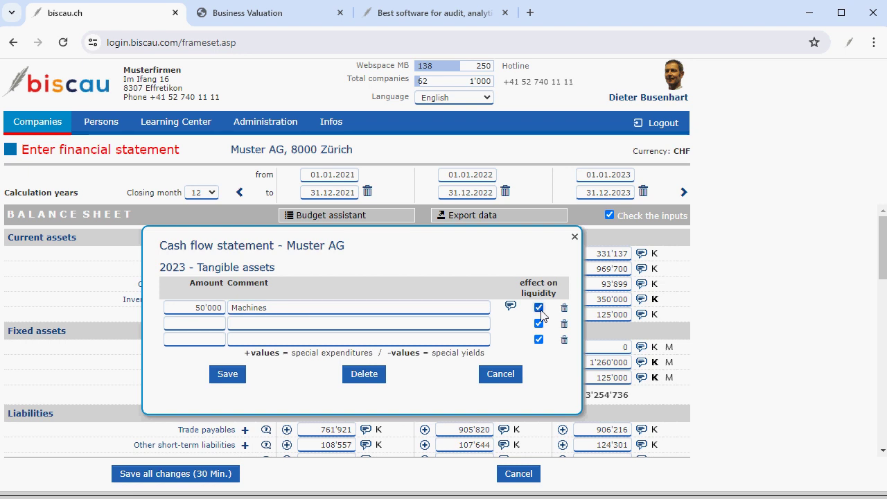
click(228, 373)
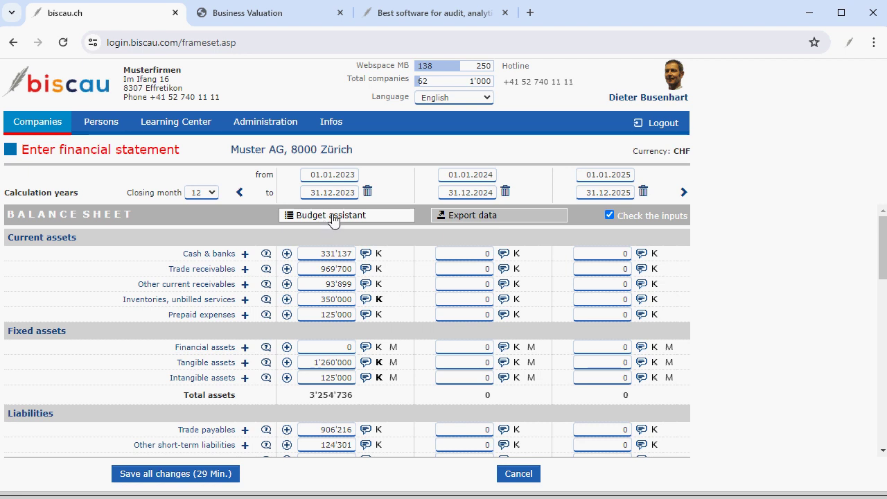
Open the Budget assistant starting at 2024 and set 1 budget year to create and operating liquid funds of 200'000
click(333, 216)
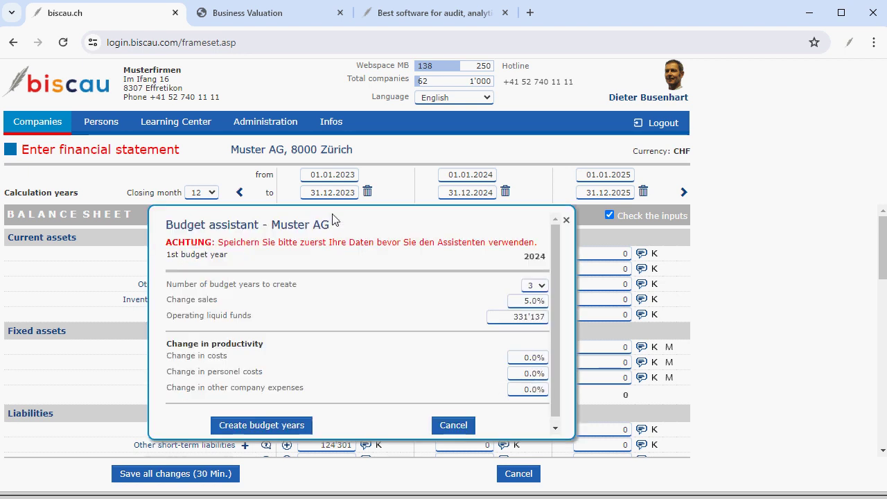
click(544, 289)
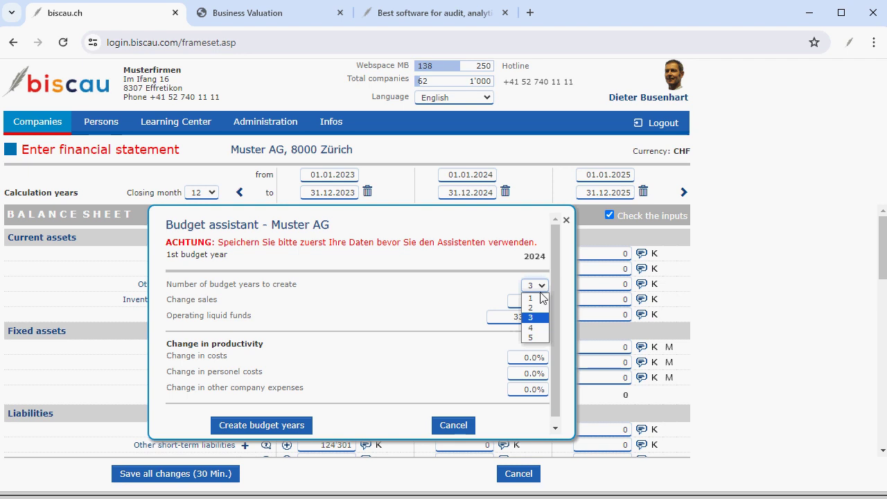
click(530, 298)
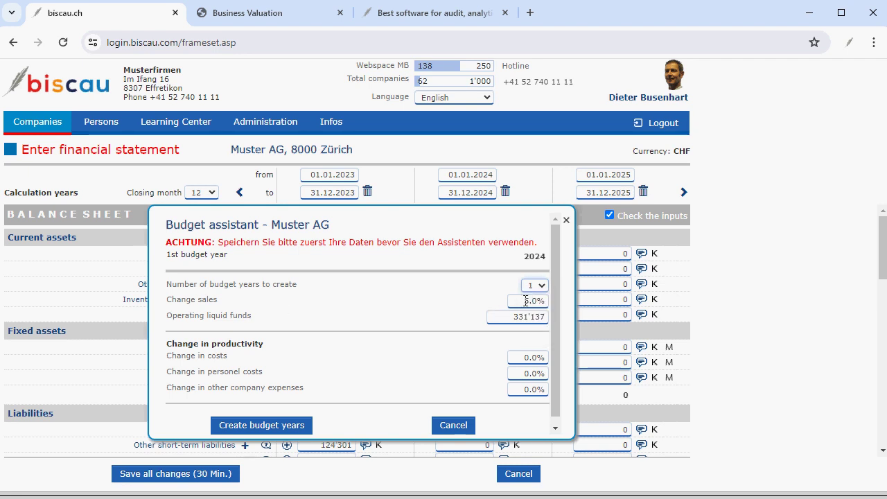
click(525, 300)
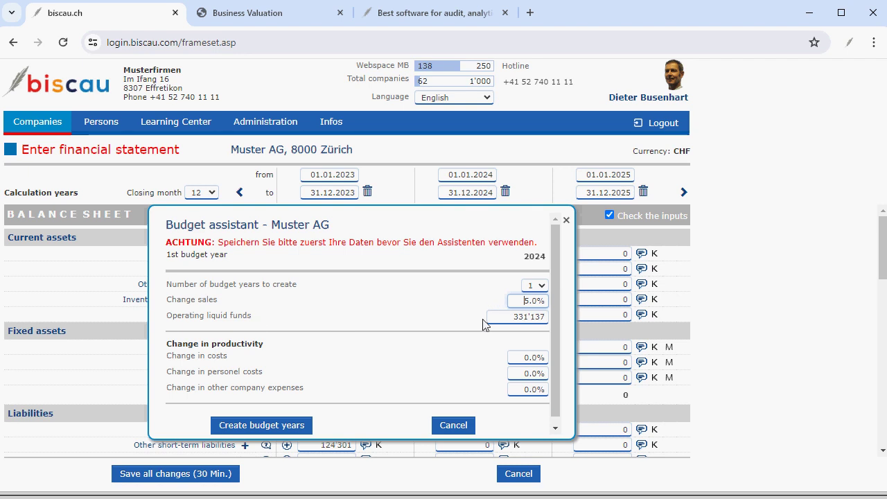
double_click(508, 316)
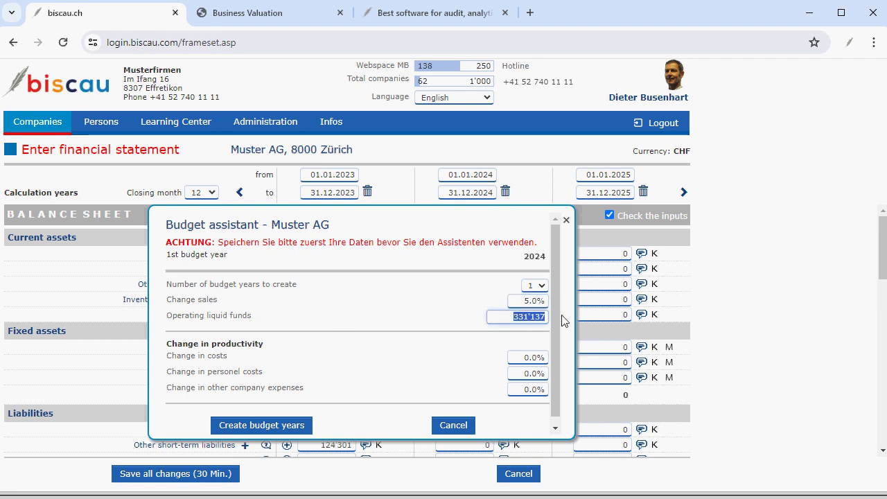
text(2000000)
key(shift+Tab)
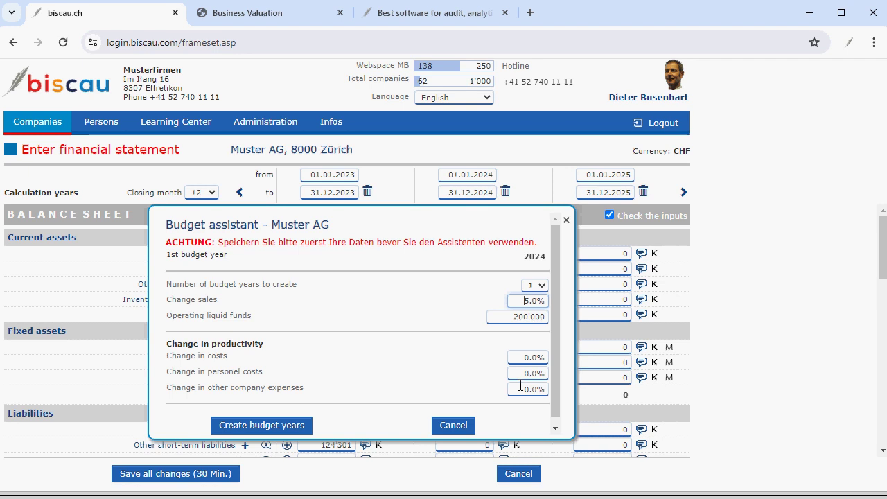
Set the change in costs to -2.0% and create the 2024 budget year
click(518, 356)
text(-2)
key(Tab)
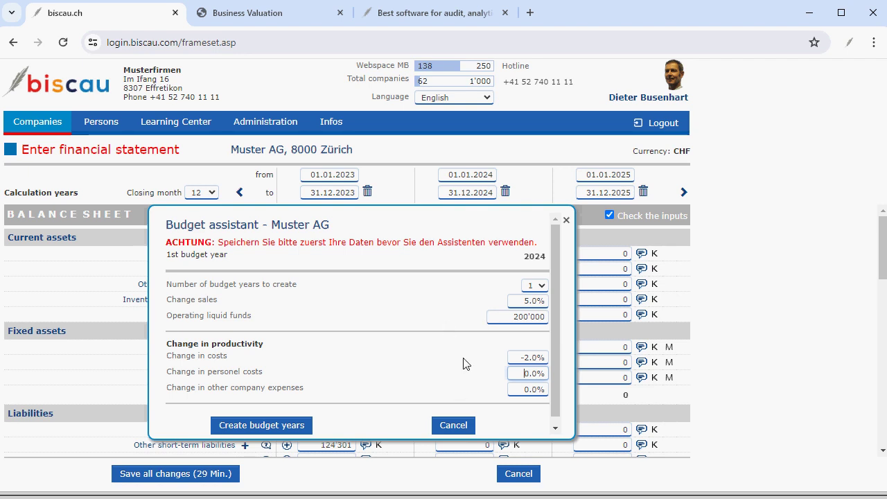
click(269, 426)
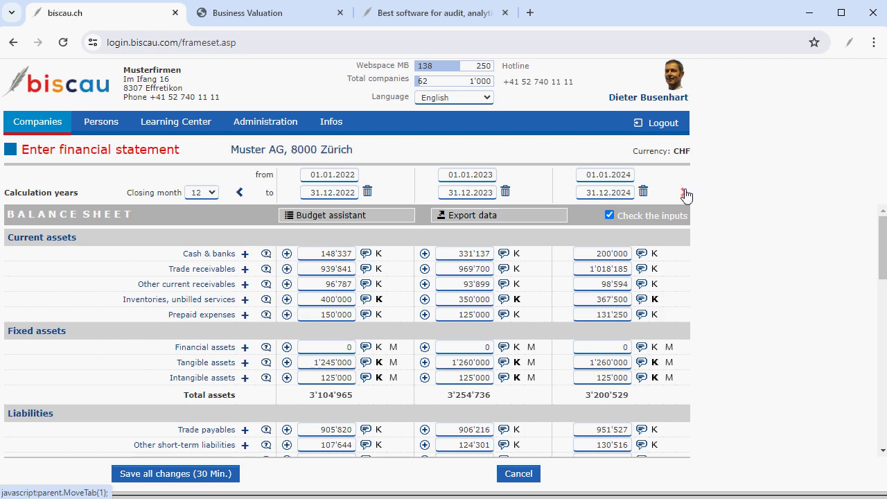
Move the calculation years to 2023–2025 and set the Budget assistant to create 2 budget years starting in 2025
click(684, 194)
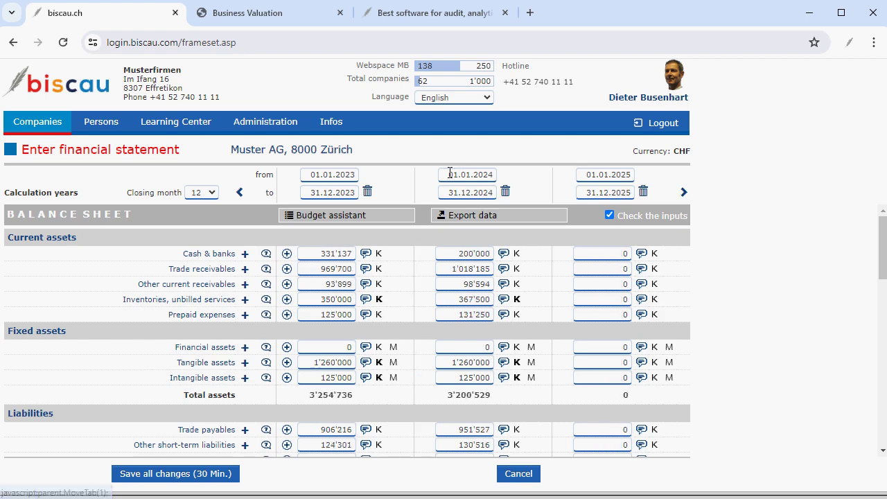
click(320, 216)
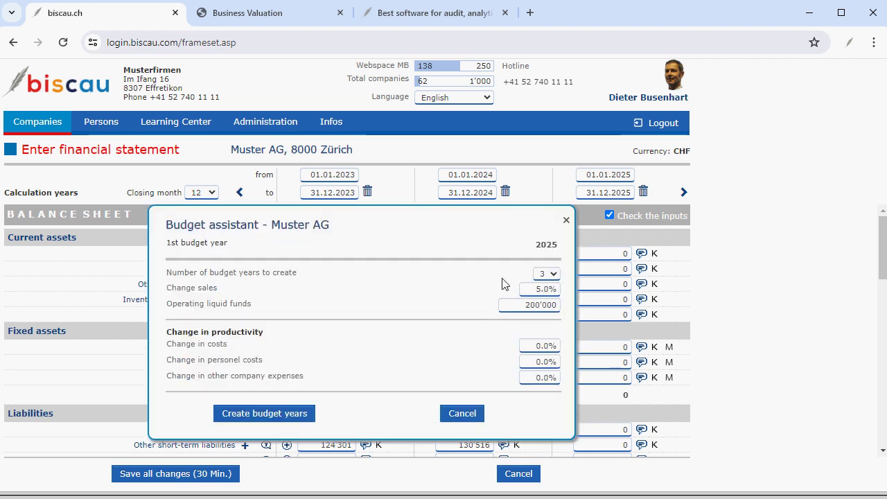
click(546, 273)
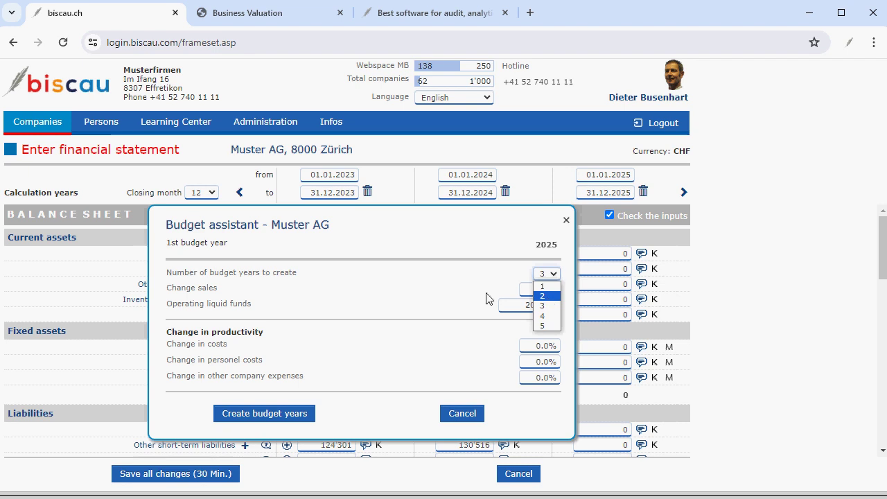
click(544, 294)
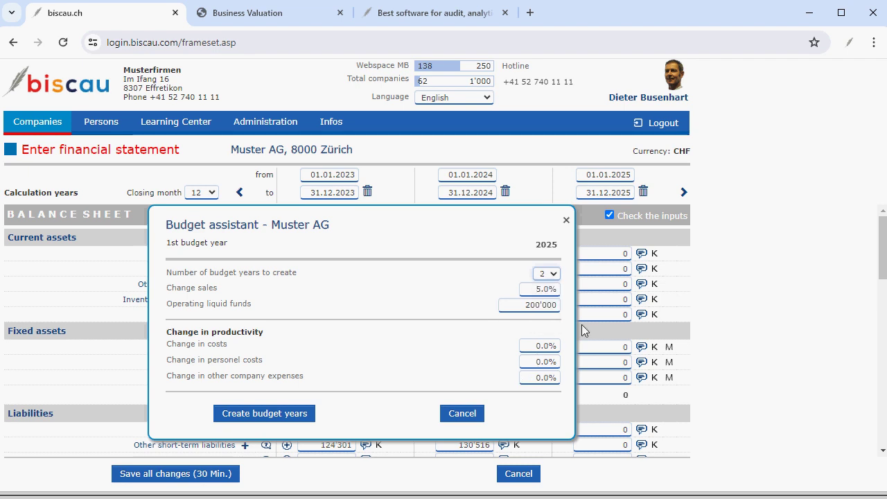
Set the change in personnel costs to -2.5%, create the two budget years, and display the 2025 figures
click(528, 360)
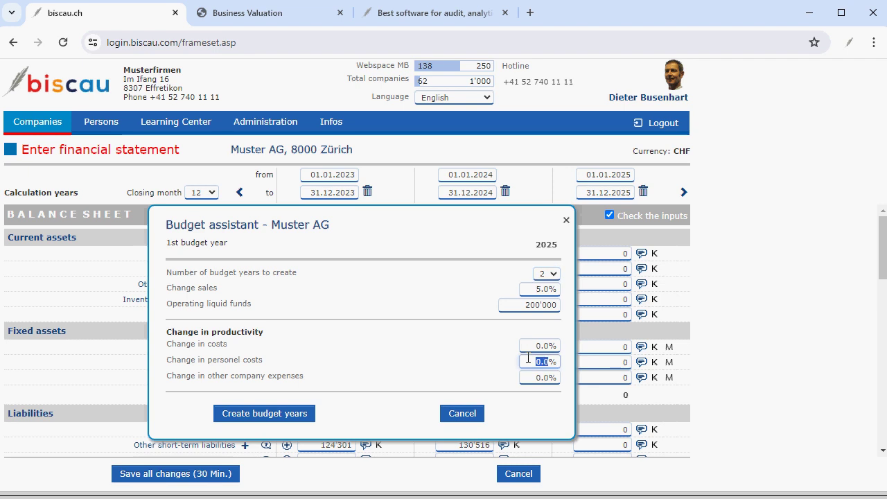
text(-2)
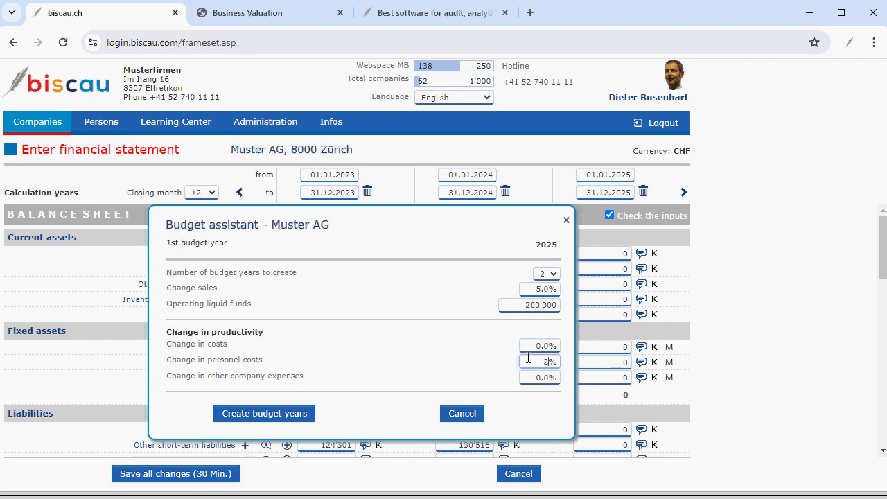
text(.52)
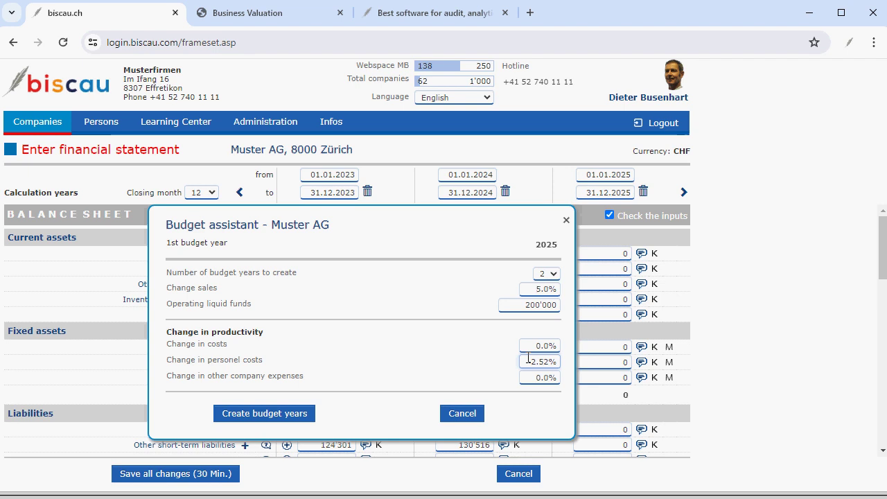
key(BackSpace)
click(281, 416)
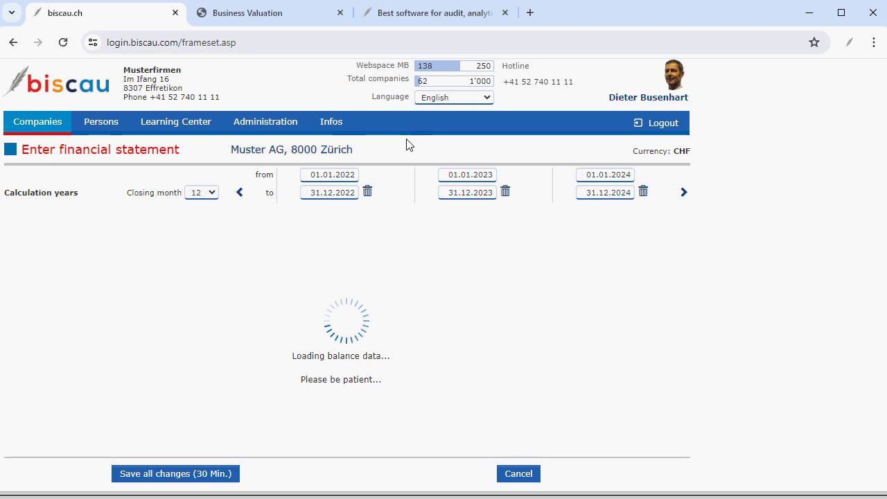
click(682, 194)
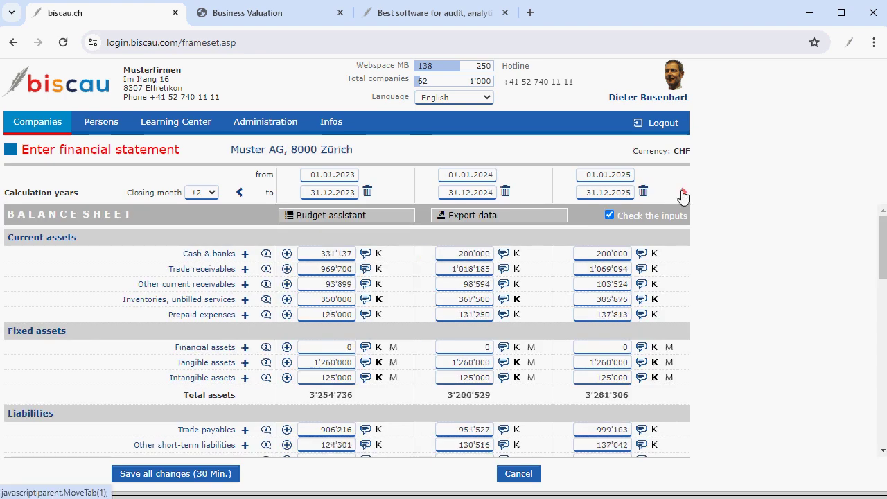
Move the calculation years to 2024–2026 and save all changes to the financial statement
click(683, 194)
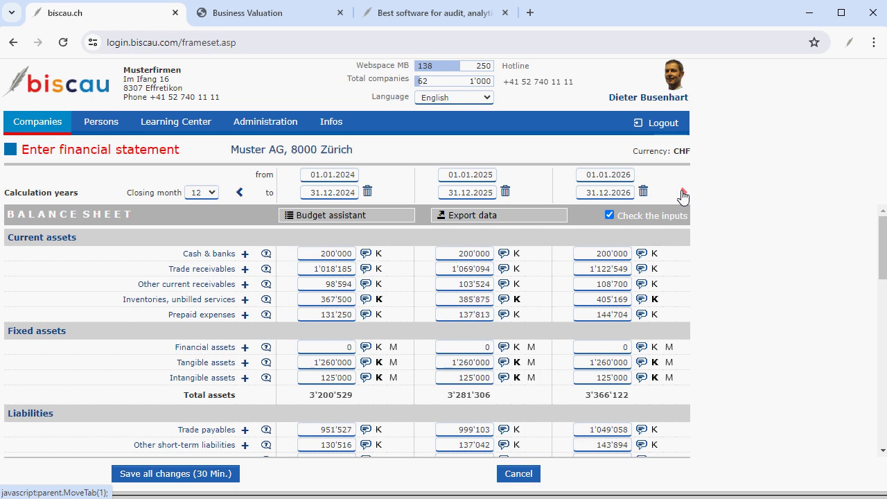
click(200, 479)
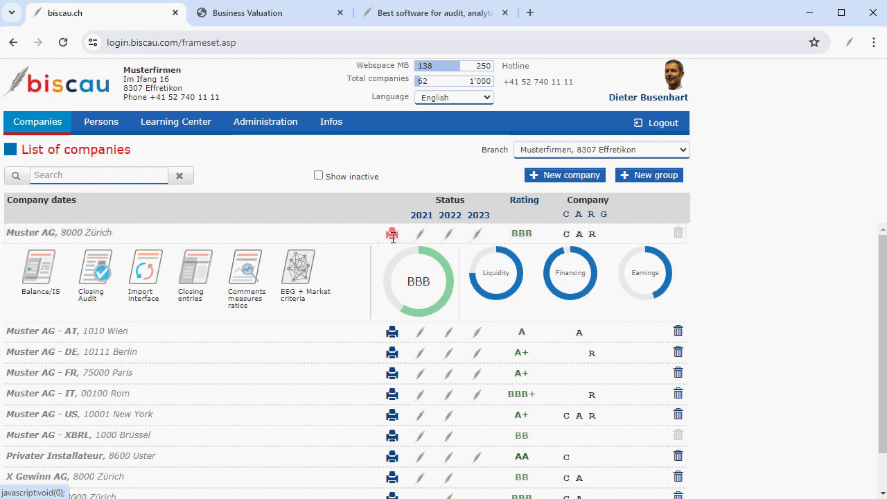
Open the report selection for Muster AG and expand the Business valuation options under Analytics
click(392, 235)
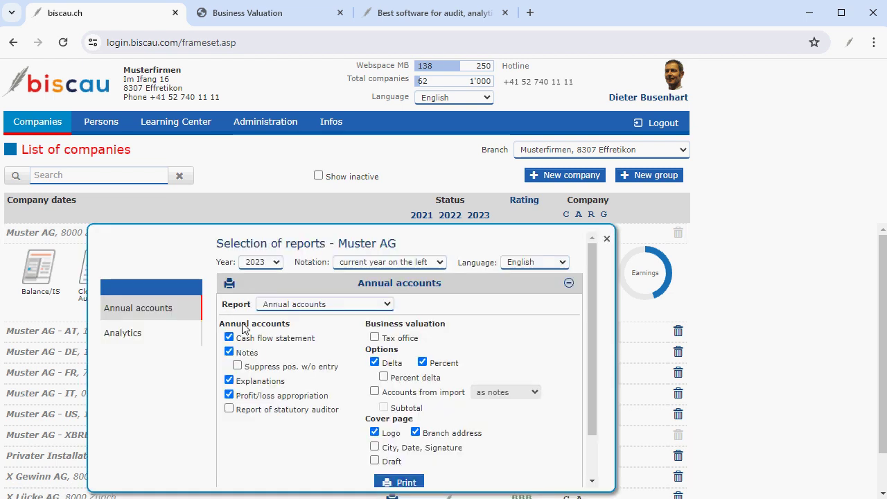
click(119, 338)
click(379, 291)
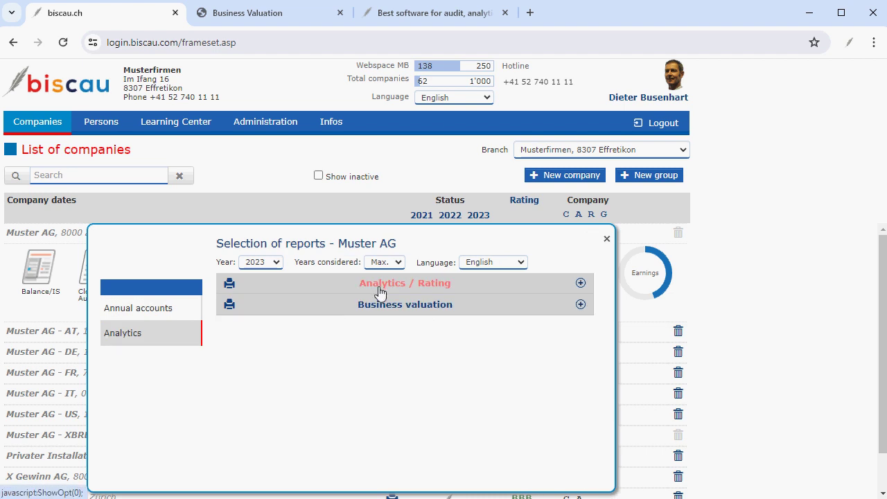
click(384, 310)
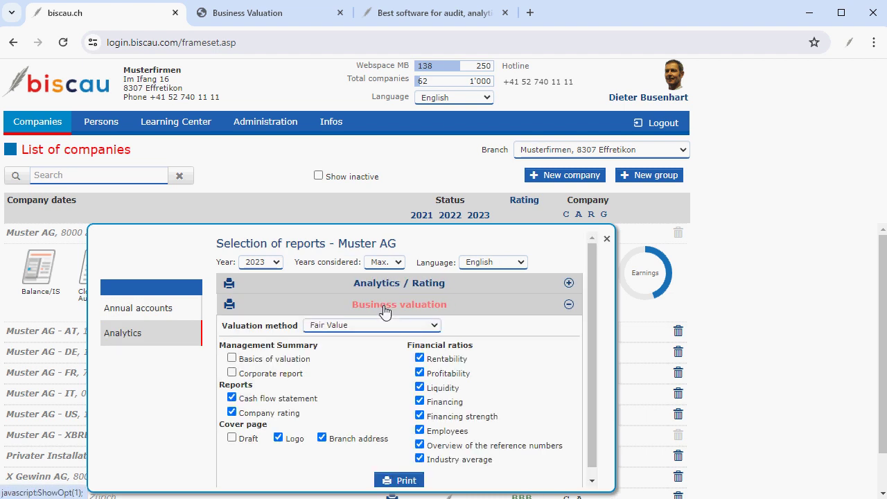
Set the report year to 2026 and the valuation method to DCF method, and start the business valuation
click(276, 263)
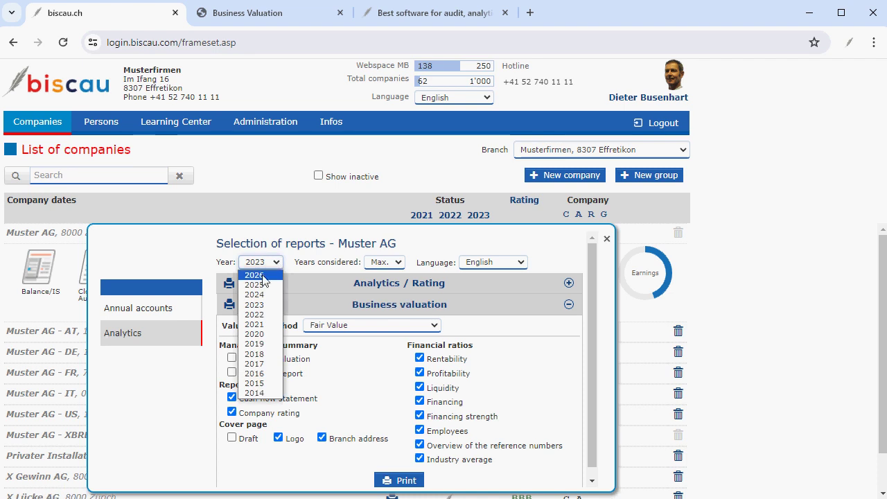
click(254, 275)
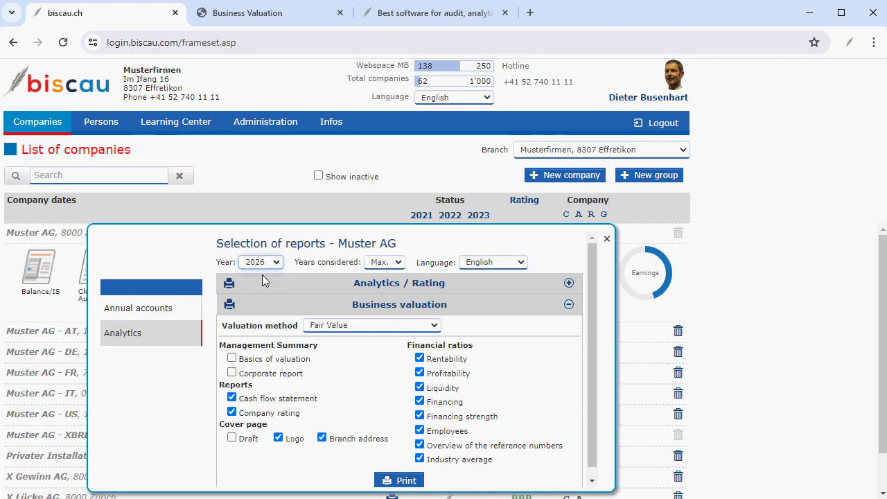
click(369, 324)
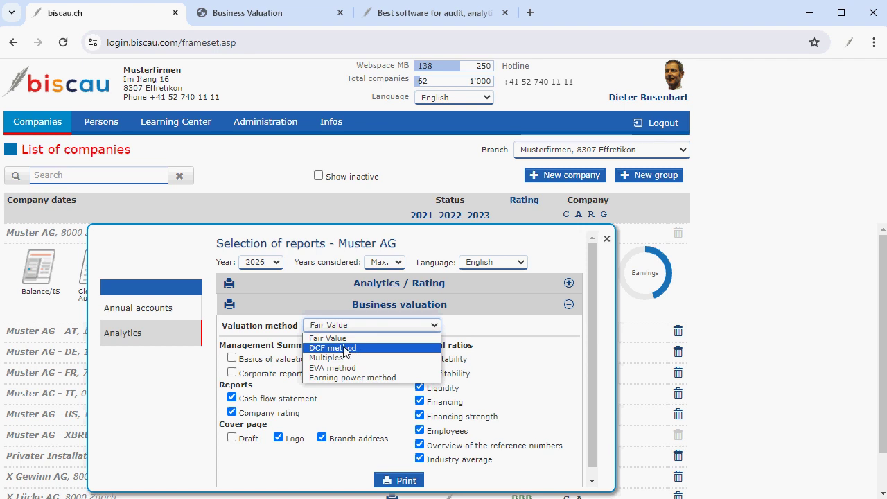
click(345, 348)
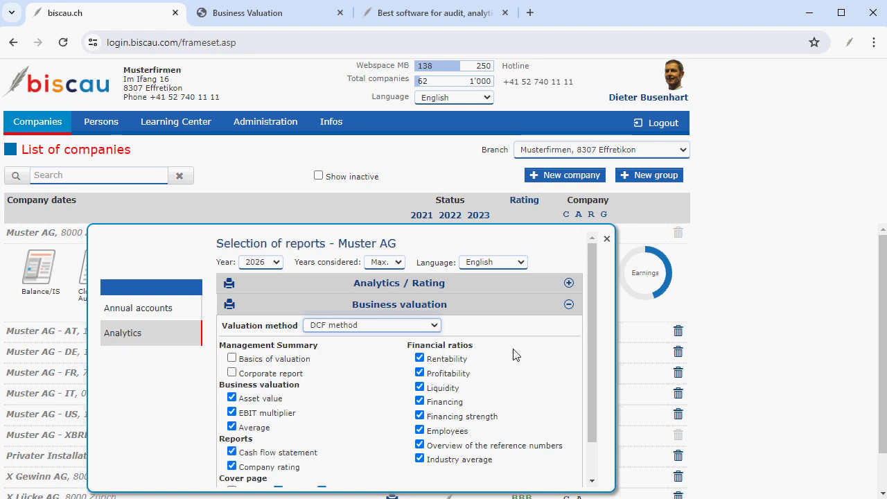
scroll(513, 355, down, 2)
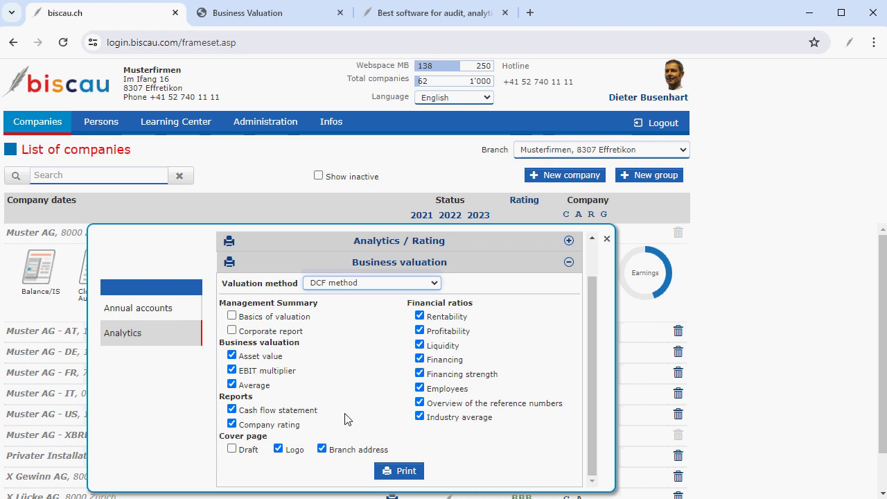
click(396, 472)
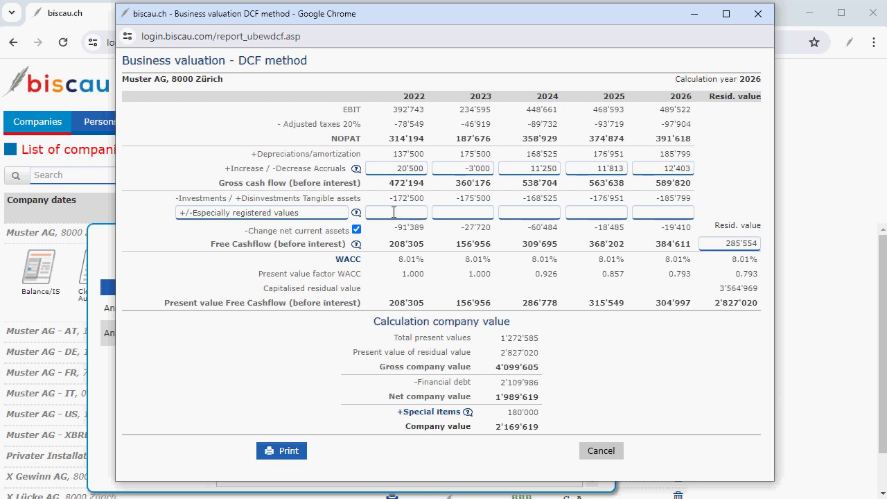
Set the industry risk in the WACC calculation to 2.50% and save the total capital cost rate
click(348, 260)
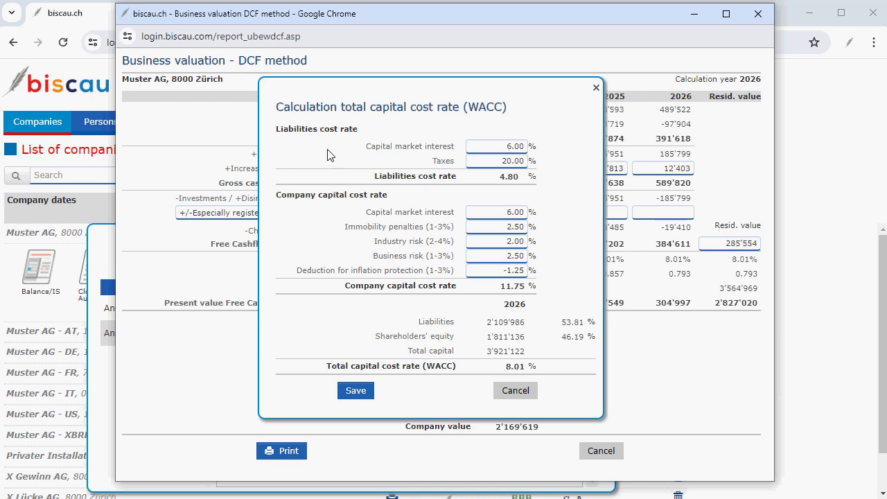
click(493, 147)
click(499, 241)
key(BackSpace)
text(5)
click(359, 397)
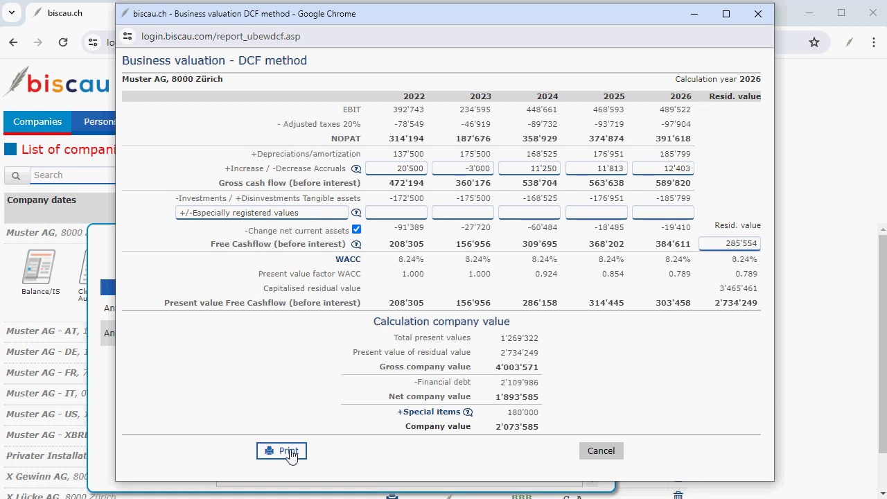
Generate the DCF business valuation report as a PDF and view its table of contents
click(289, 451)
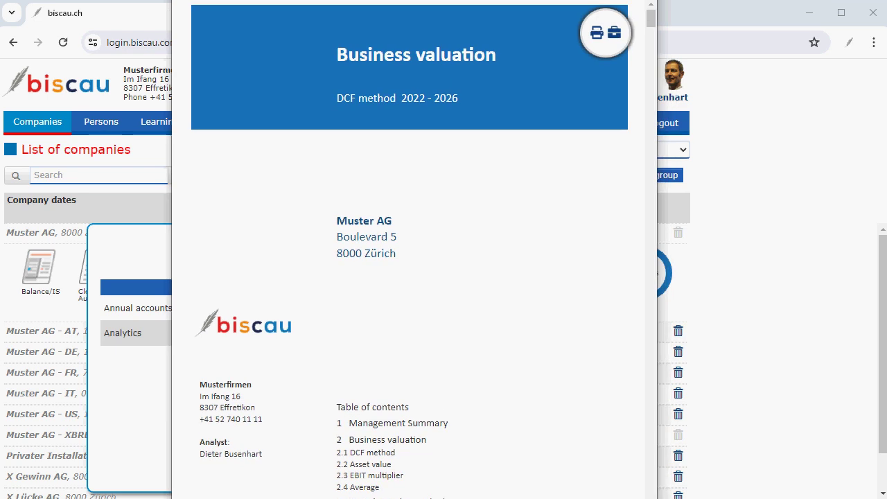
click(595, 34)
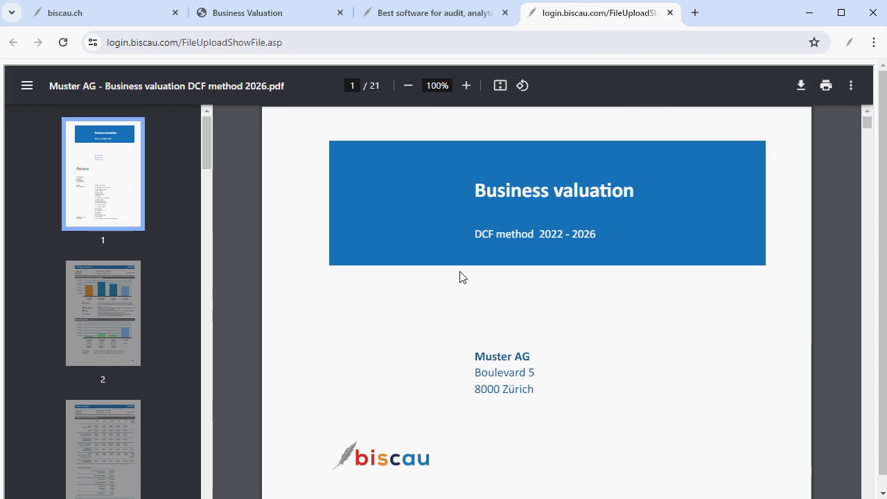
scroll(459, 277, down, 3)
scroll(459, 277, down, 2)
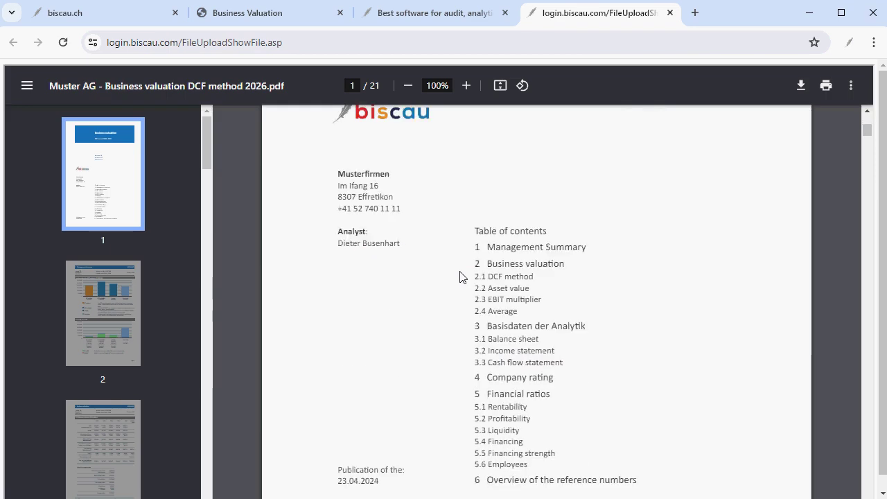
Examine the report's management summary and business valuation pages, covering the DCF method, capital cost rate, and EBIT multiplier
click(107, 303)
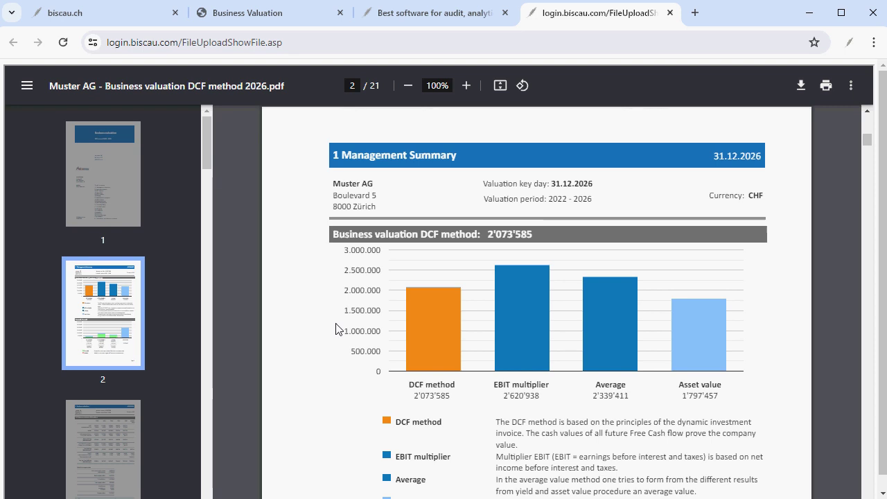
scroll(105, 325, down, 2)
click(106, 324)
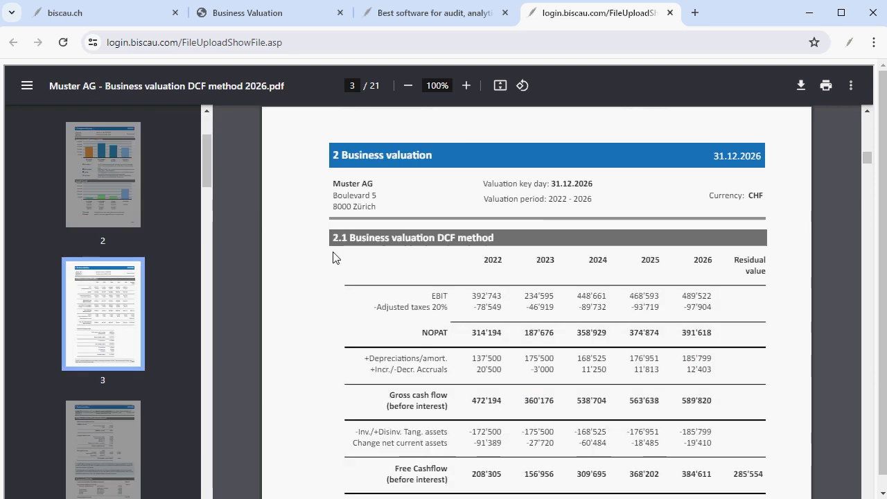
scroll(337, 352, down, 1)
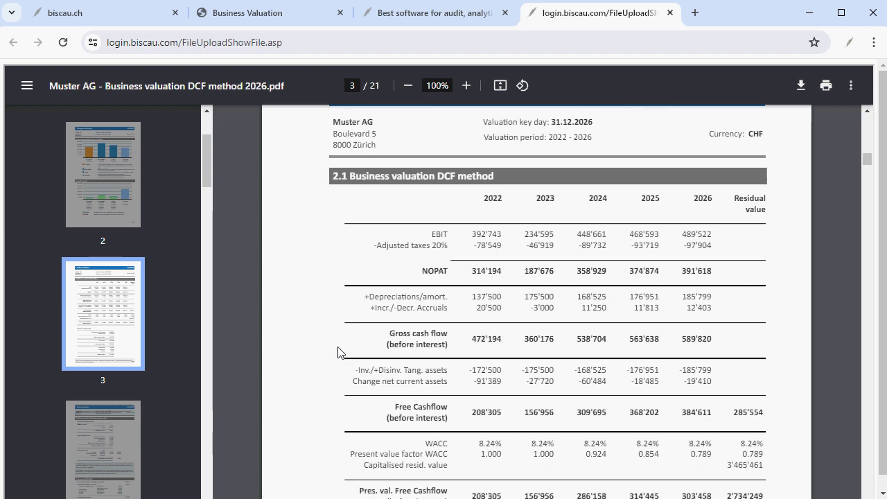
scroll(337, 352, down, 2)
scroll(337, 352, down, 1)
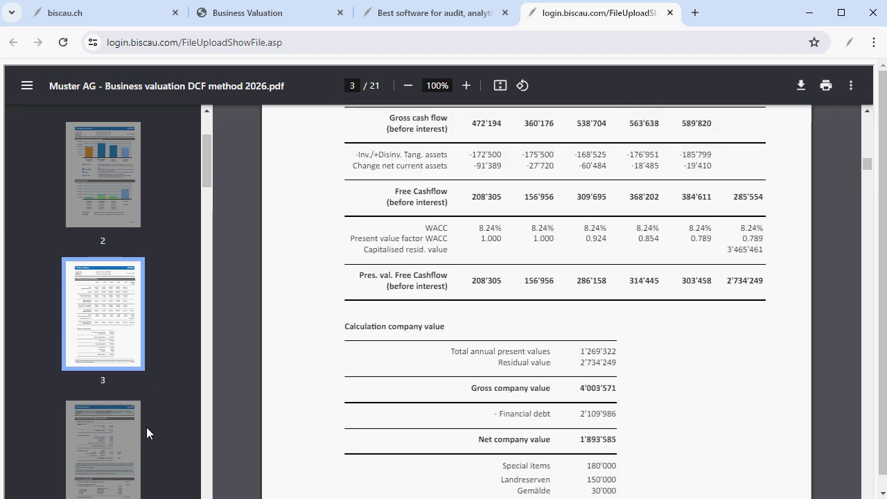
click(115, 432)
scroll(348, 355, down, 1)
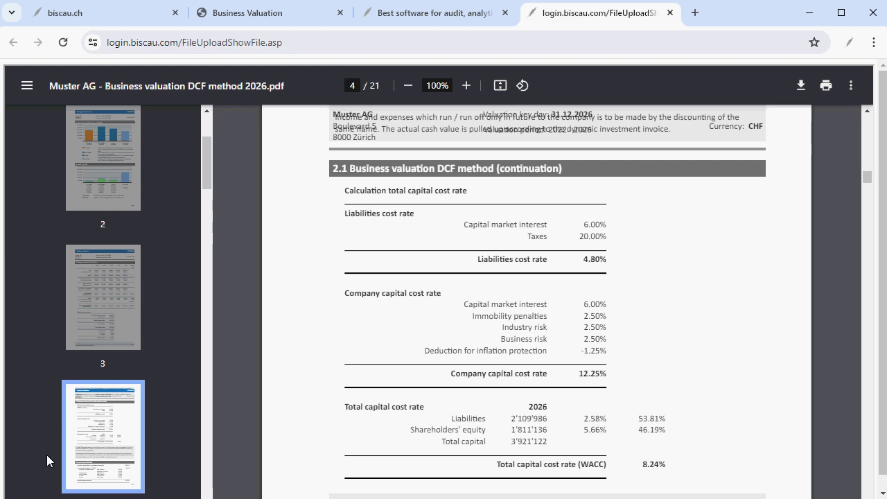
scroll(113, 437, down, 4)
click(113, 438)
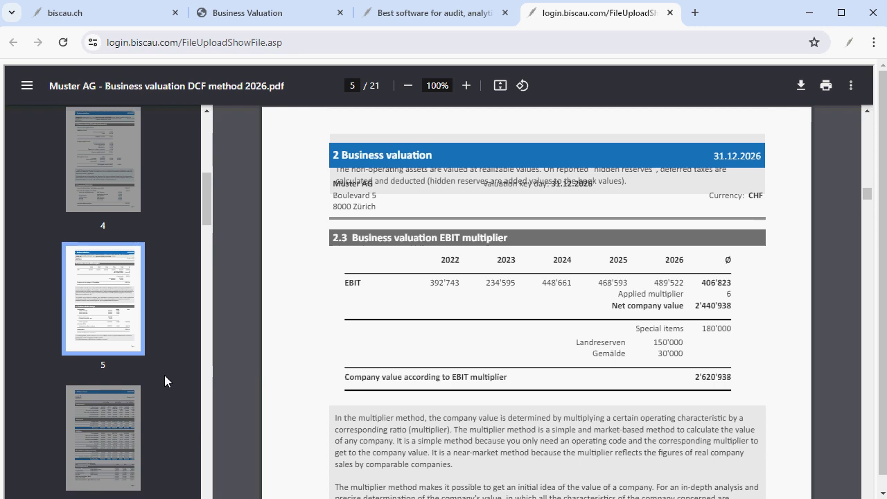
Review the report's balance sheet, its correction values, and the asset and liability diagrams
click(88, 416)
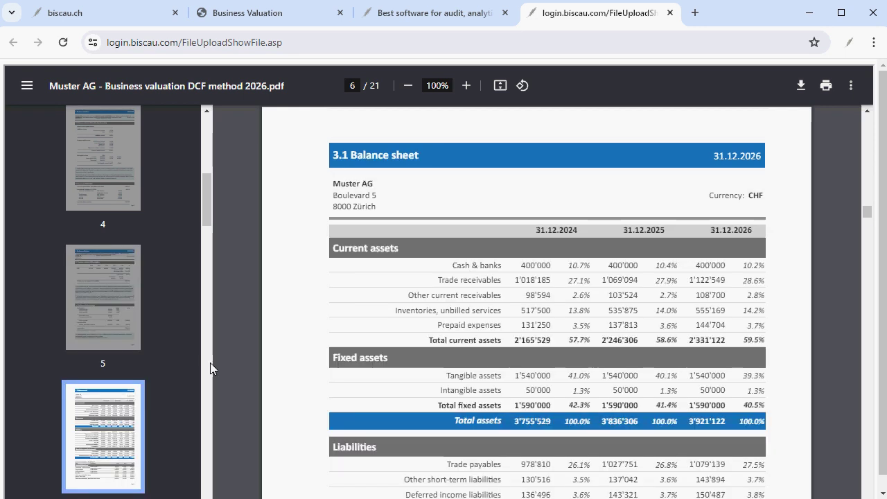
scroll(401, 355, down, 4)
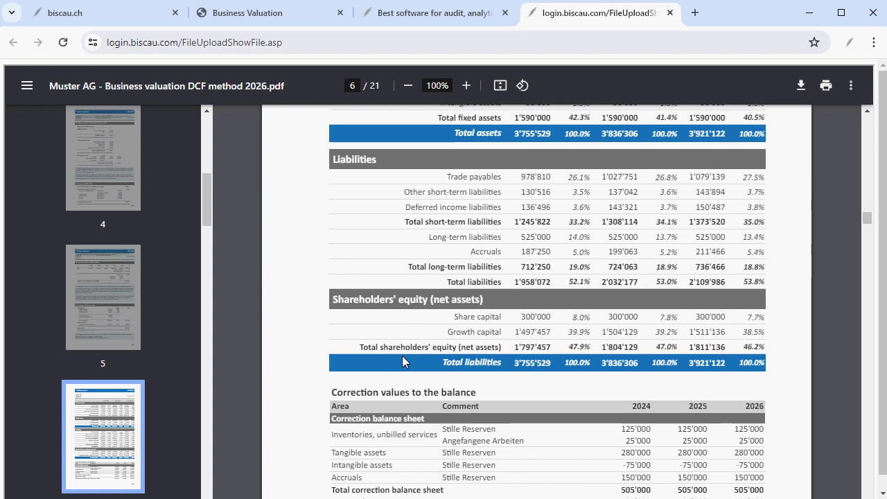
scroll(402, 355, down, 1)
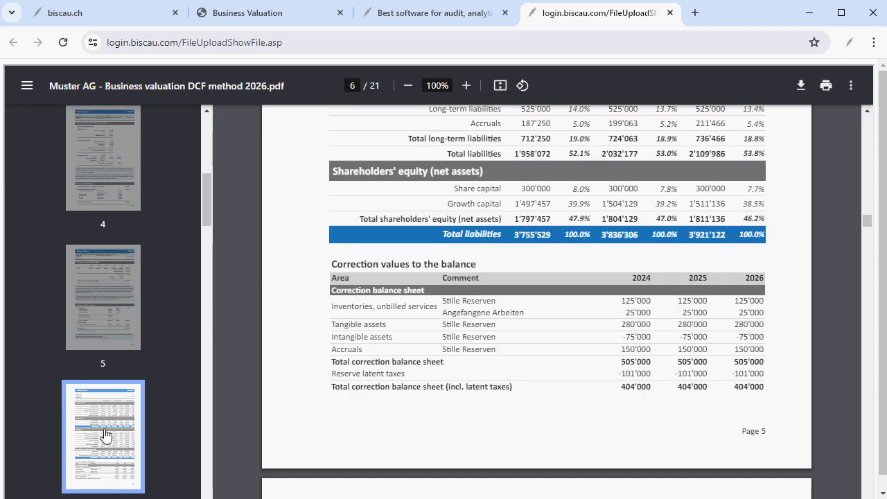
scroll(409, 370, down, 5)
scroll(409, 370, down, 3)
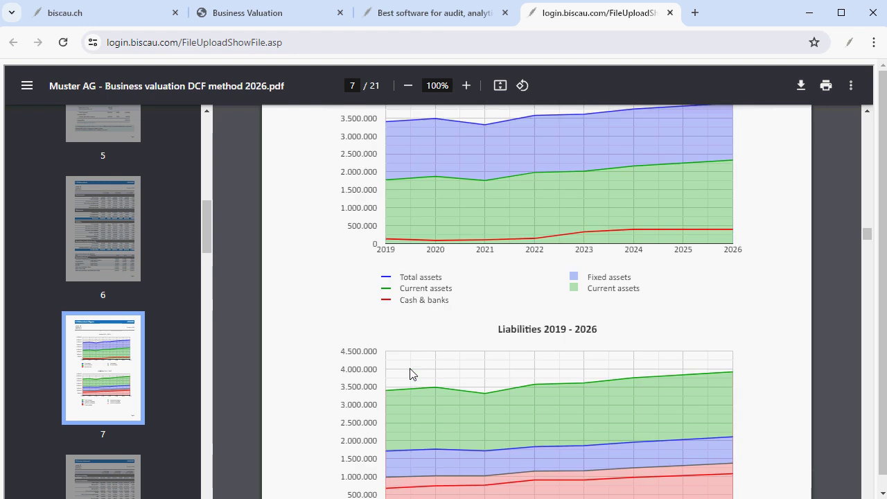
scroll(410, 373, down, 3)
scroll(409, 374, down, 2)
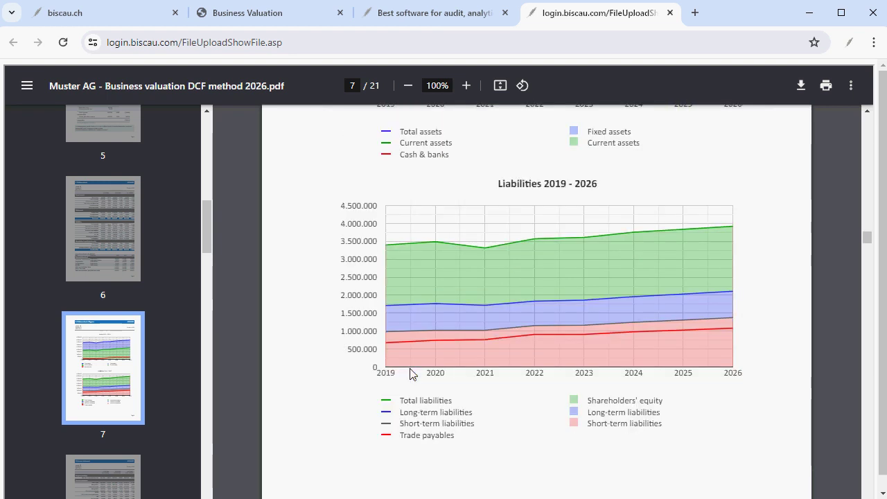
Review the report's income statement, its correction values, and the income statement diagrams
scroll(410, 372, down, 5)
scroll(359, 391, down, 8)
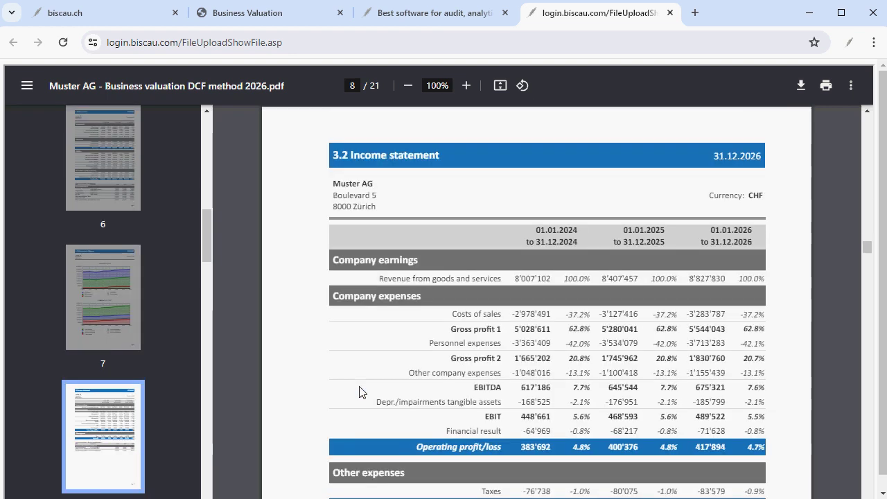
scroll(359, 392, down, 10)
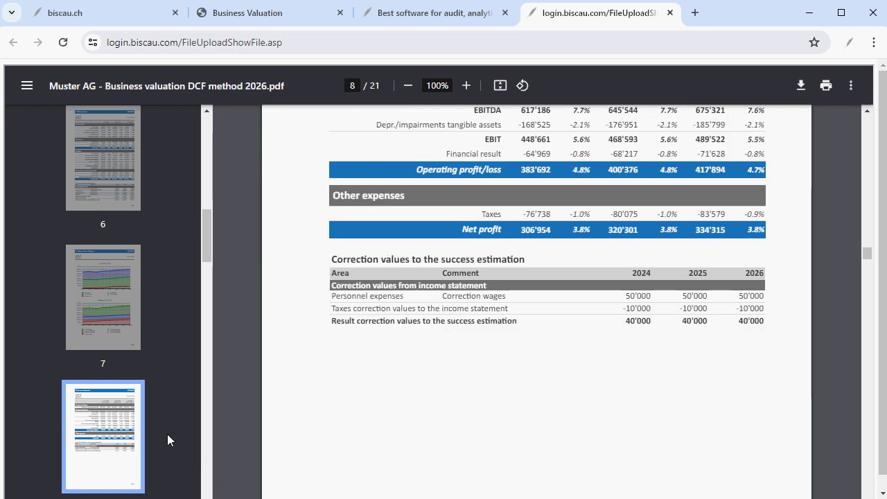
scroll(482, 356, down, 5)
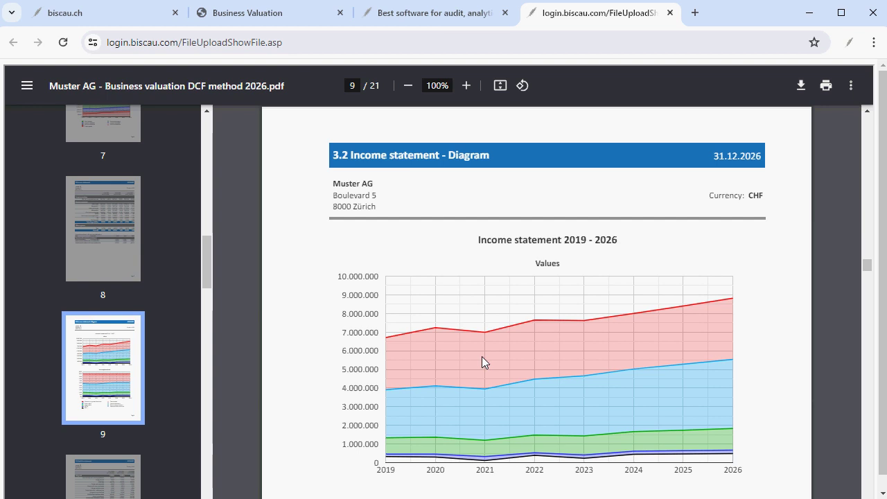
scroll(481, 356, down, 5)
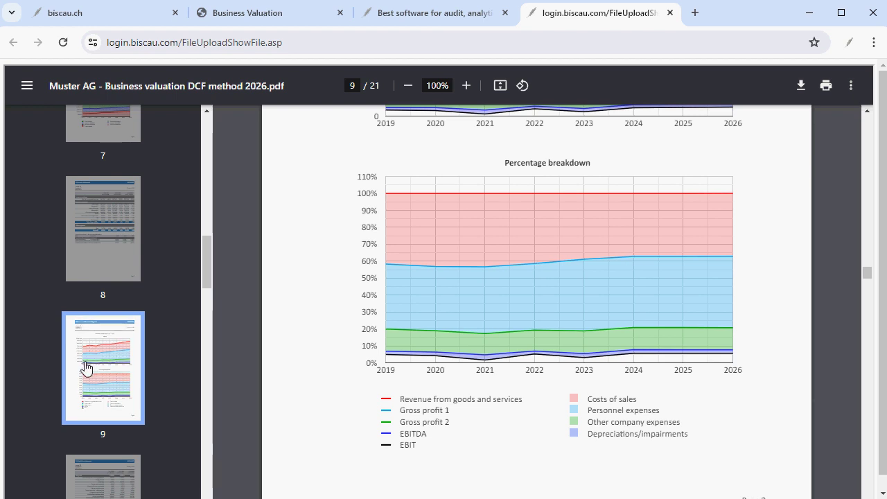
Review the report's cash flow statement and the company rating page with its rating history and trend analysis
scroll(380, 379, down, 5)
scroll(380, 379, down, 2)
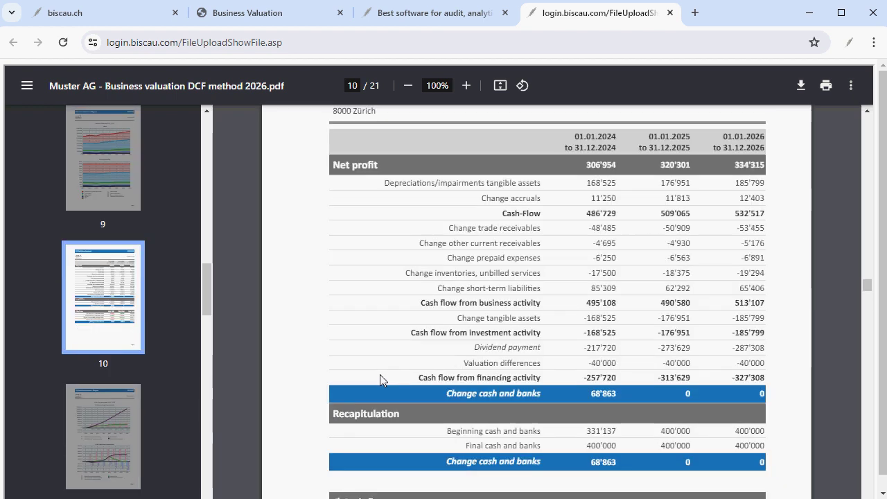
scroll(380, 374, down, 2)
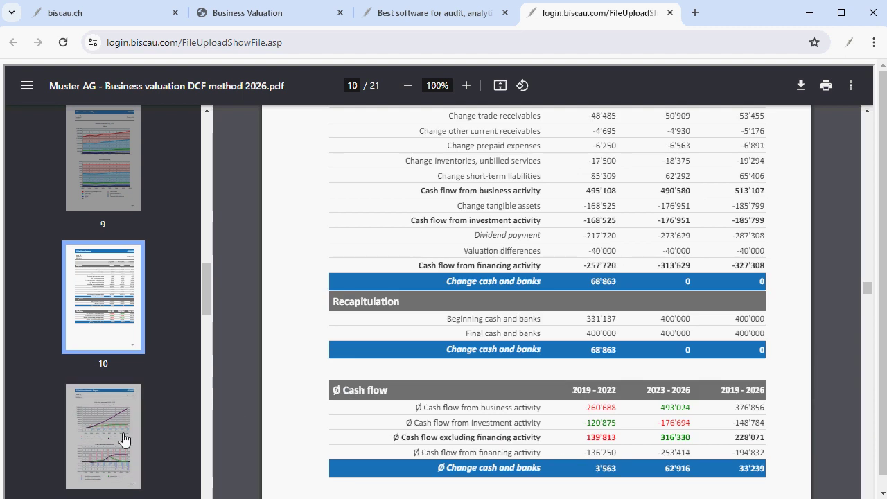
key(Right)
key(Right)
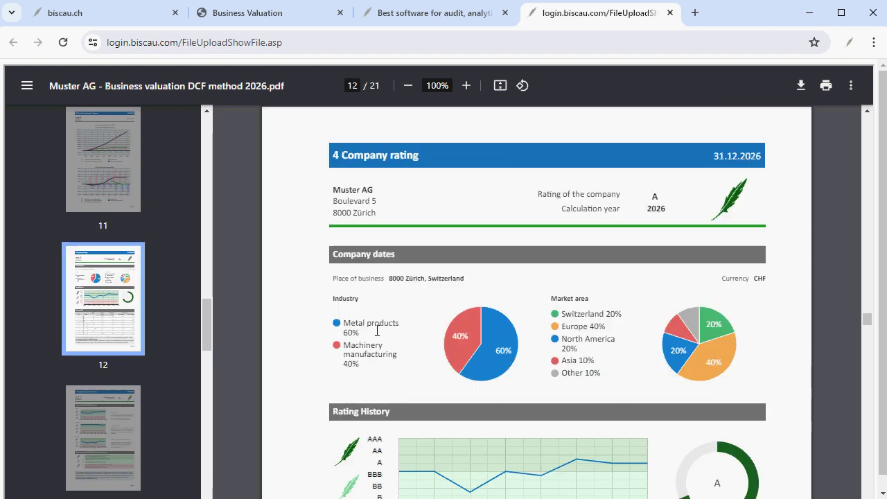
scroll(377, 331, down, 1)
scroll(376, 333, down, 2)
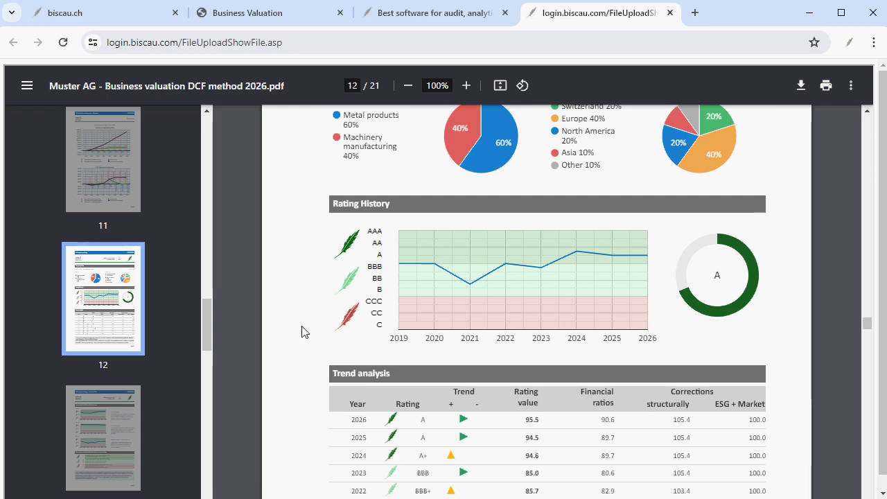
Review the report's liquidity, financing and earnings assessments, plus the financial ratio pages for rentability, profitability and liquidity
scroll(483, 190, down, 9)
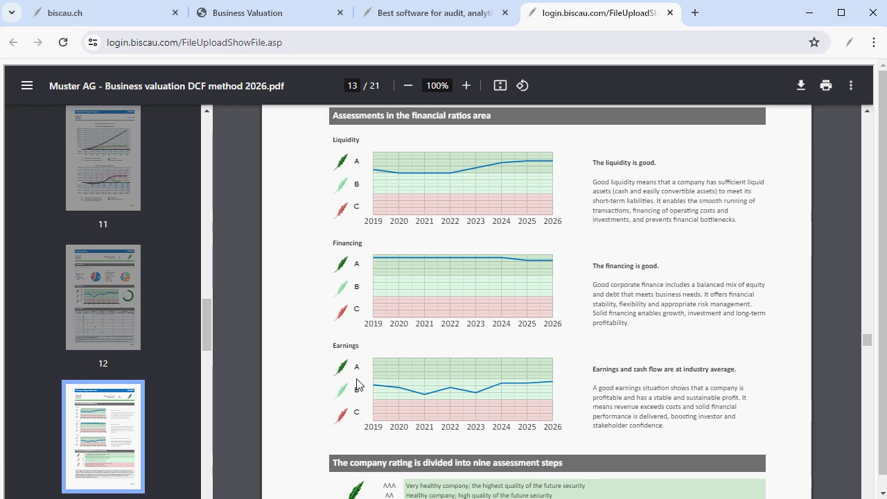
scroll(264, 307, down, 10)
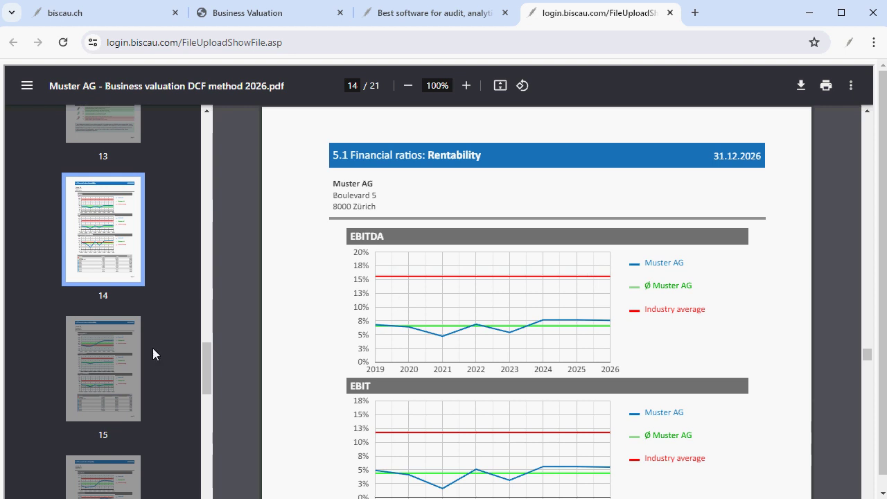
click(103, 416)
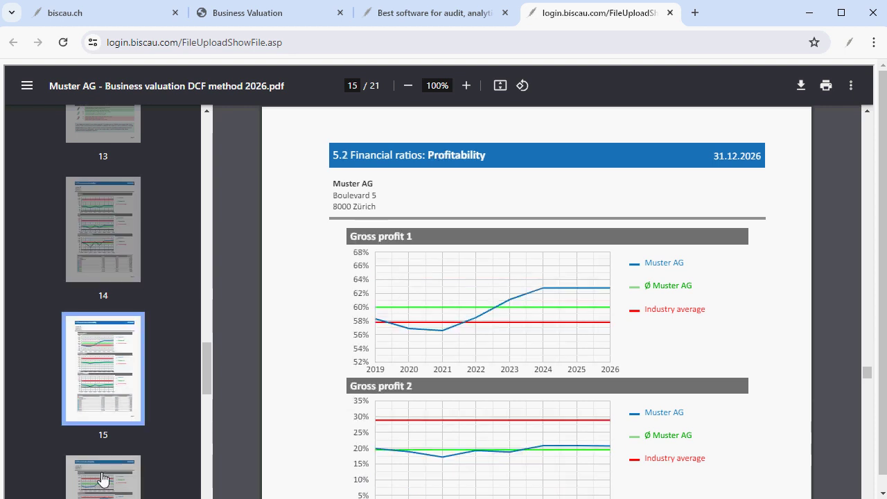
click(102, 478)
scroll(111, 405, down, 6)
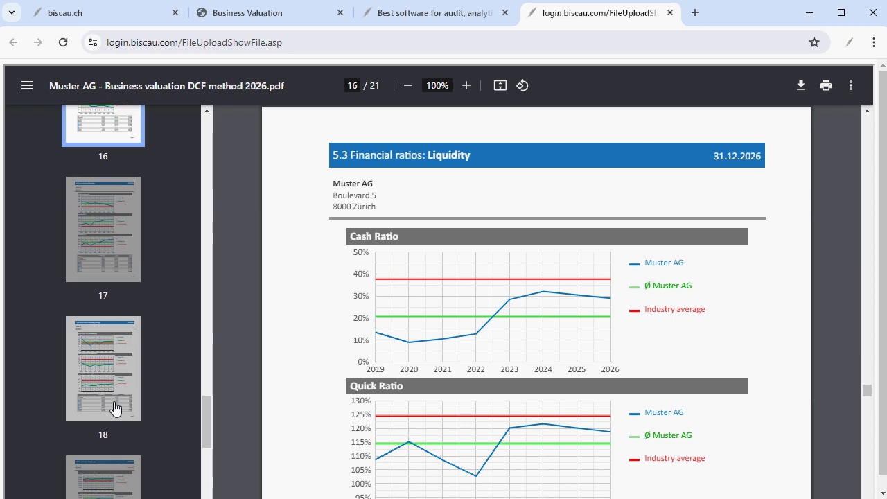
Review the report's remaining financial ratio pages, including financing strength and employees, and close the DCF report
click(109, 382)
scroll(109, 382, down, 2)
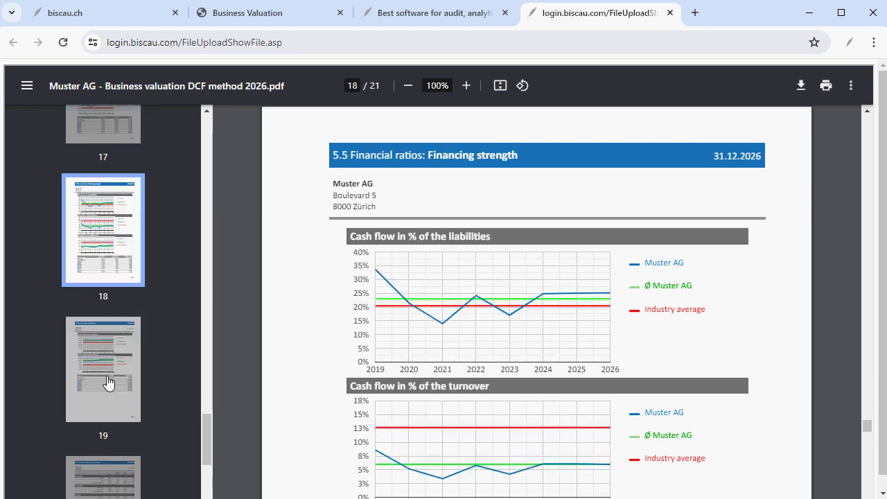
click(108, 382)
scroll(108, 382, down, 2)
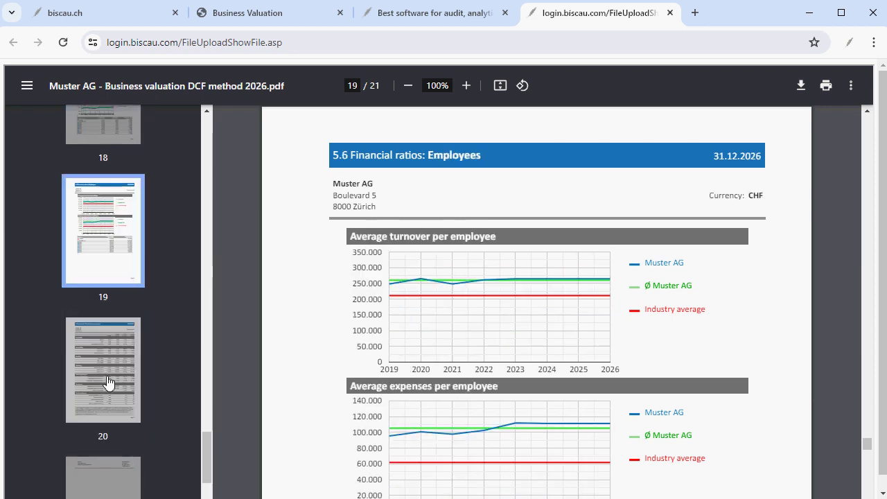
click(107, 381)
key(ctrl+w)
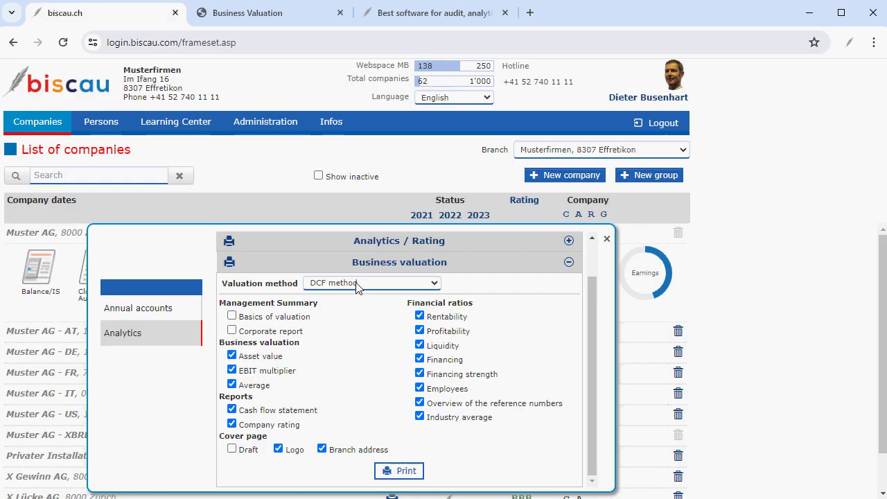
Set the valuation method to Fair Value and generate the business valuation report for Muster AG
click(357, 284)
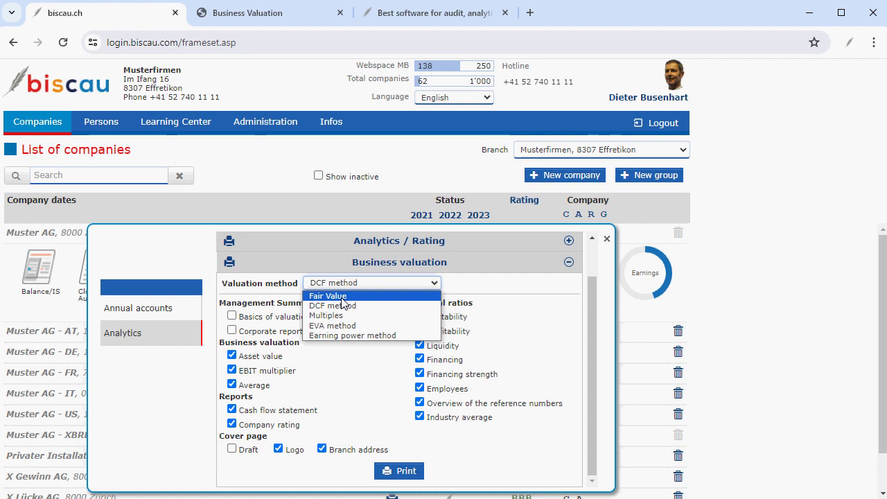
click(341, 297)
click(356, 318)
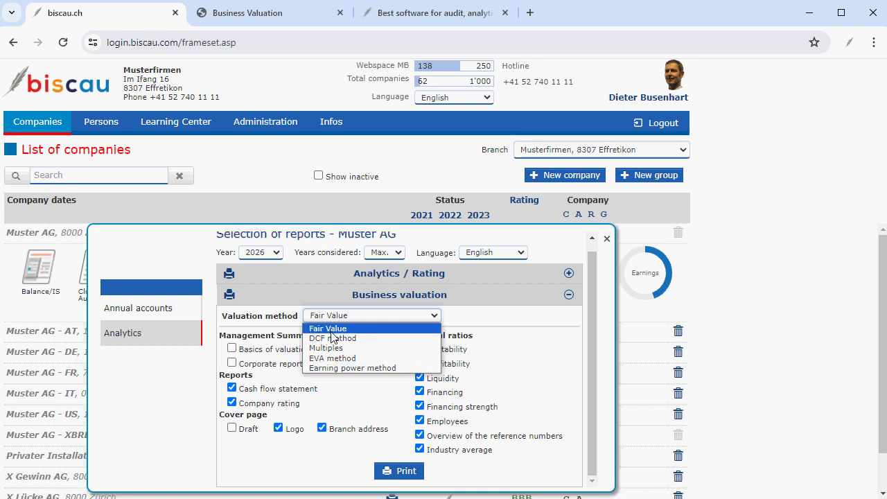
click(329, 330)
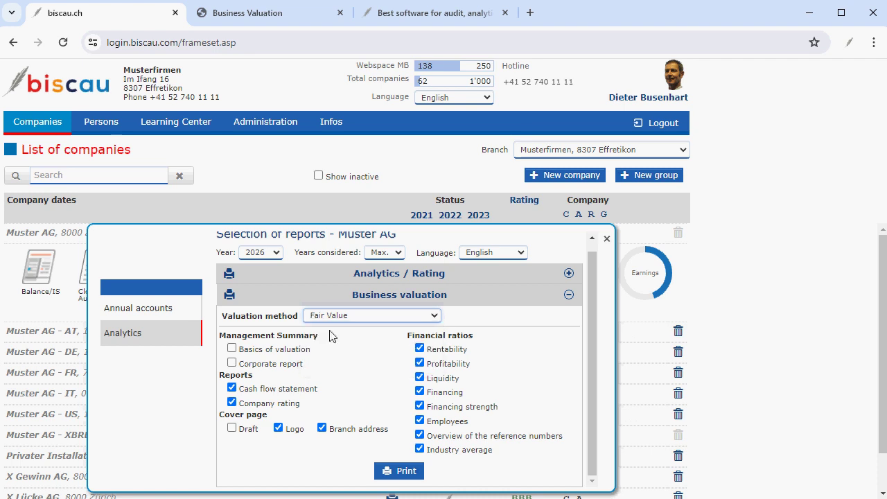
click(400, 471)
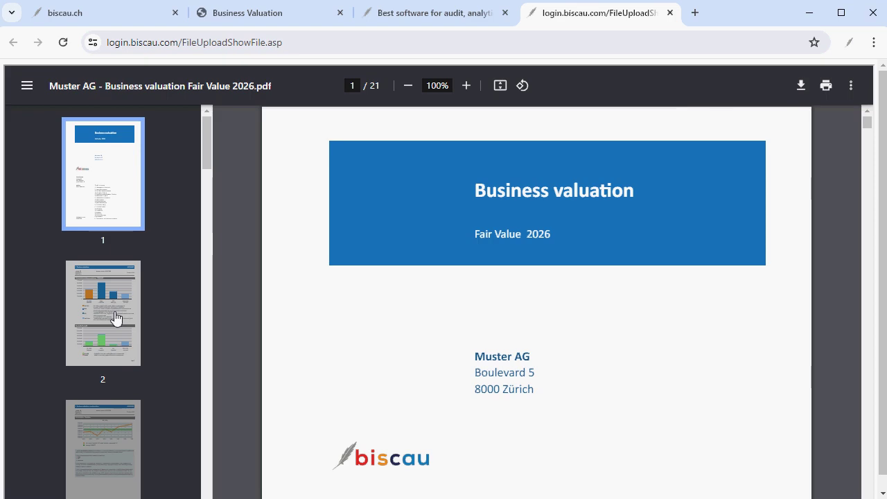
Examine the Fair Value business valuation page, including its comparison chart, and highlight the Fair Value formula line with its figures
click(115, 317)
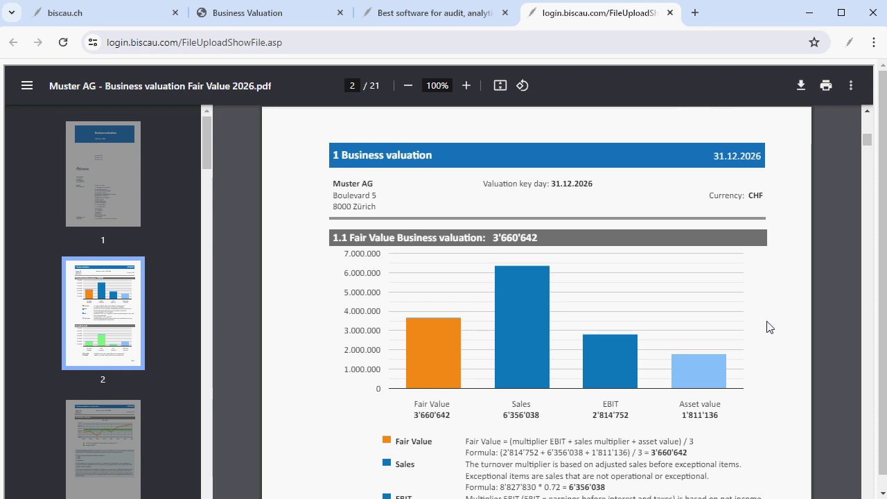
scroll(759, 303, down, 1)
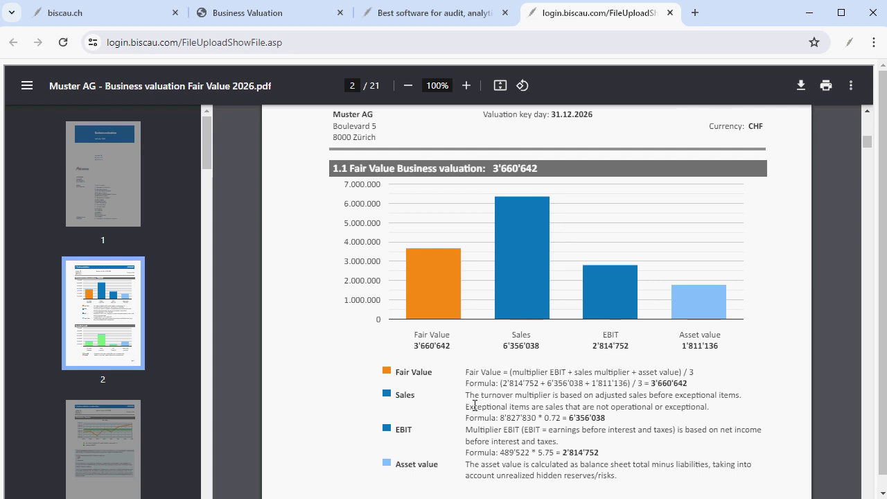
drag(469, 383, 467, 384)
drag(697, 385, 694, 386)
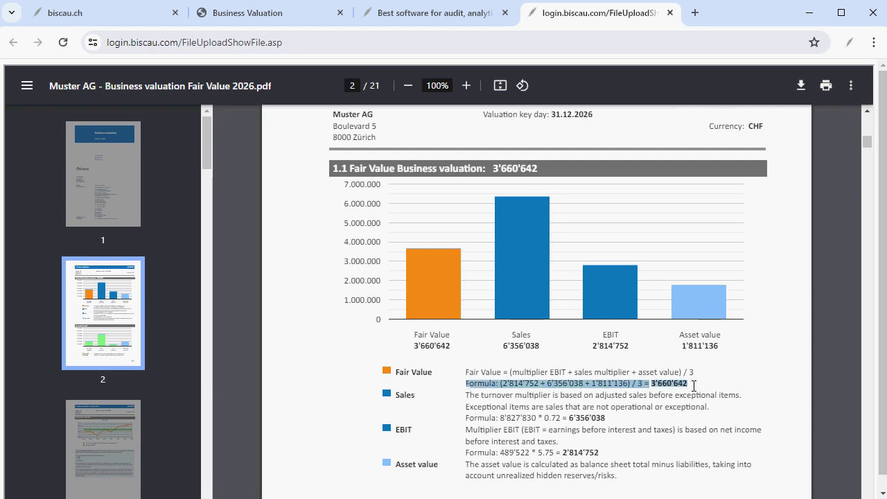
Review the Fair Value, sales multiplier, EBIT multiplier and asset value timelines, and close the report
scroll(386, 362, down, 10)
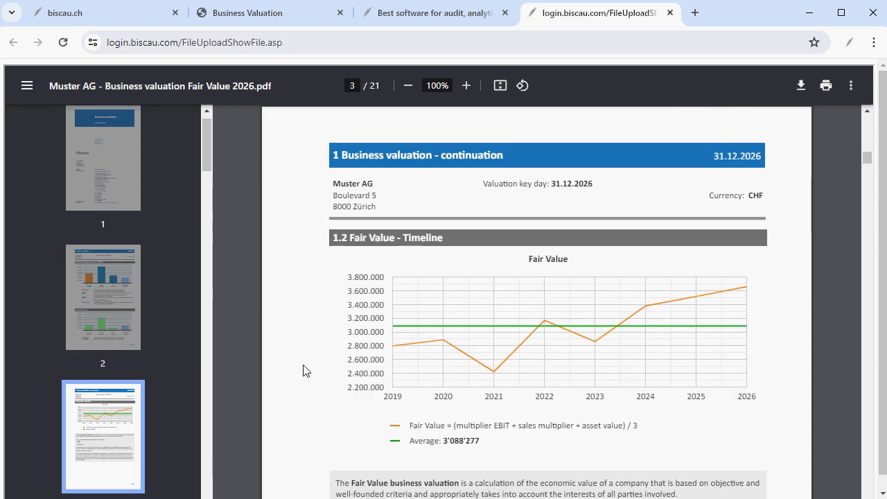
scroll(303, 371, down, 10)
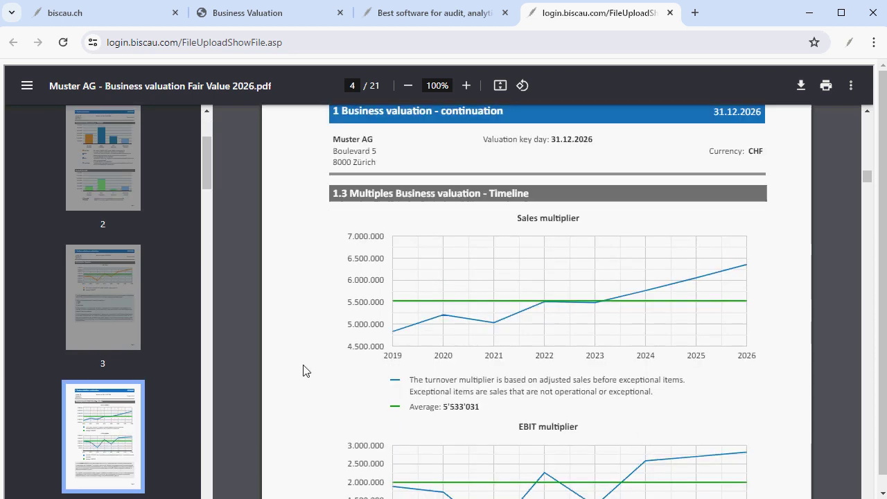
scroll(342, 339, down, 3)
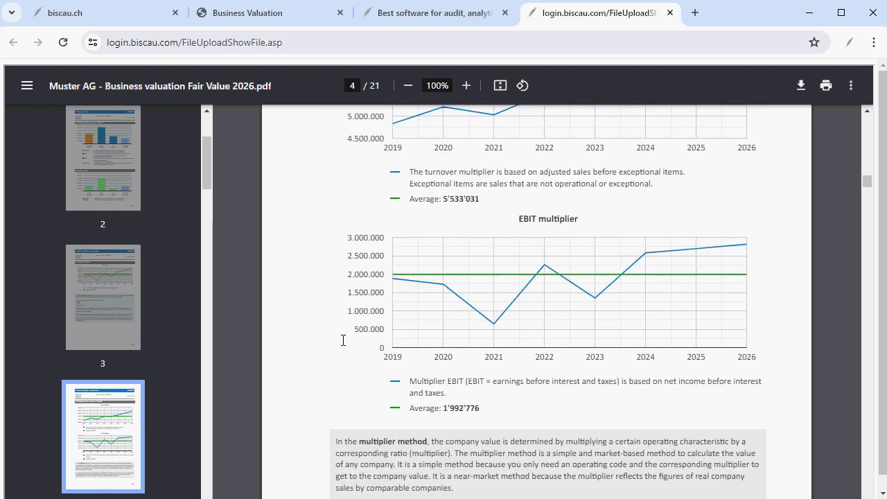
scroll(342, 340, down, 6)
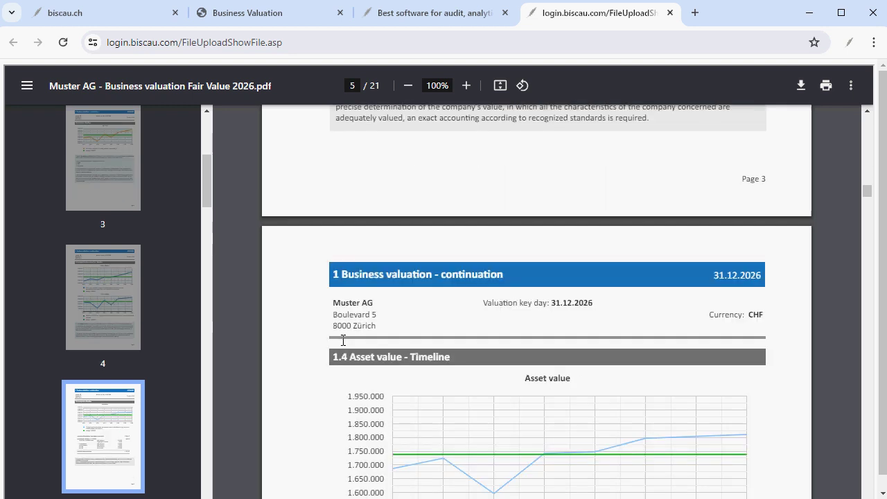
scroll(343, 339, down, 2)
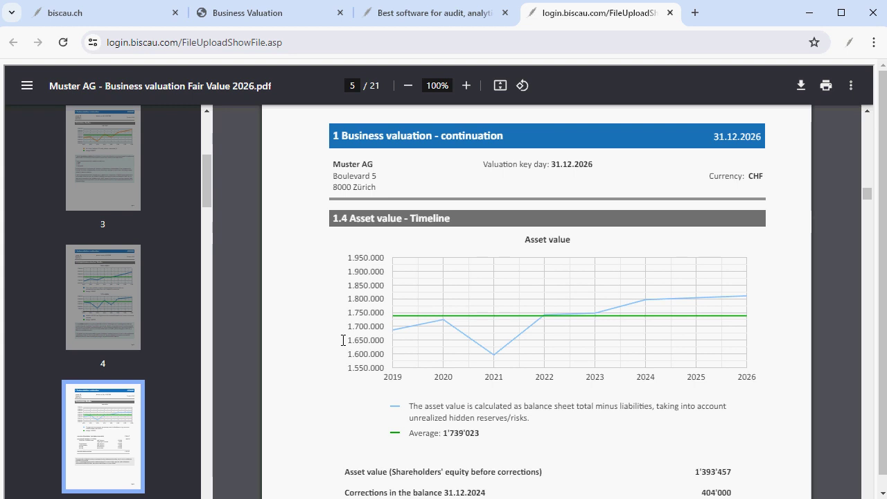
key(ctrl+w)
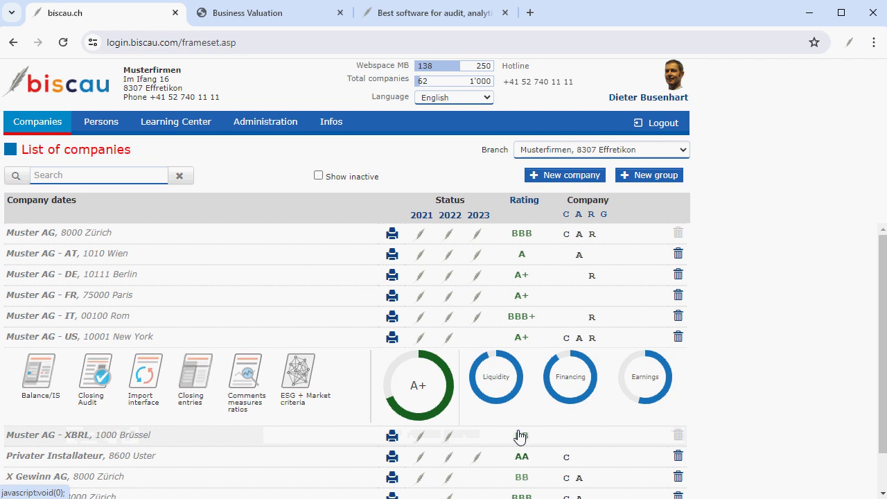
Open the Learning Center's Financial Reporting topics and expand Fair Value company valuation and Enter basic data of a company
click(175, 126)
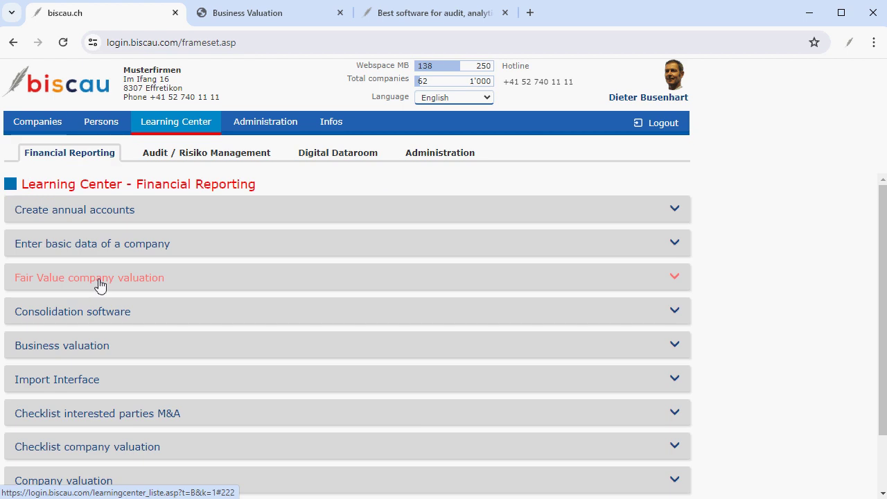
click(100, 283)
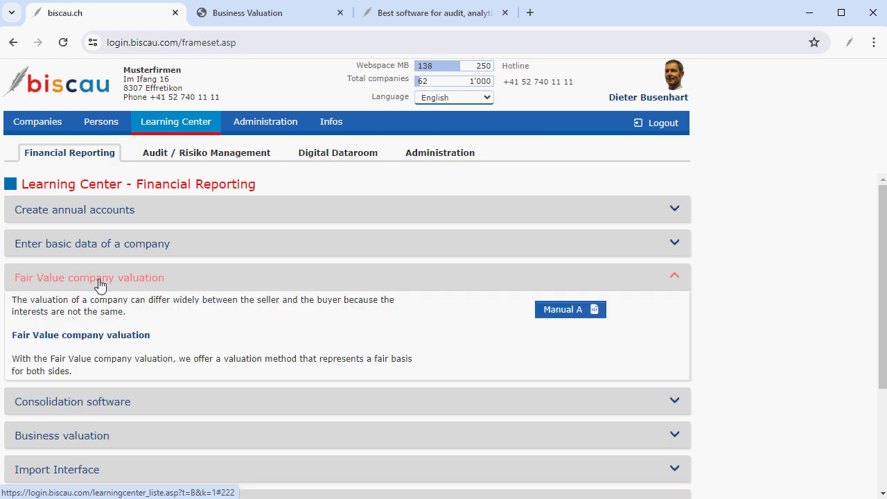
click(85, 252)
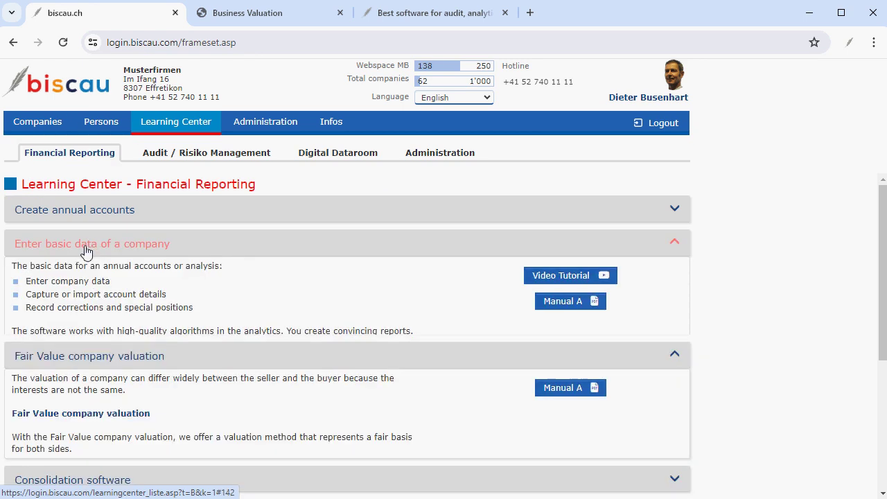